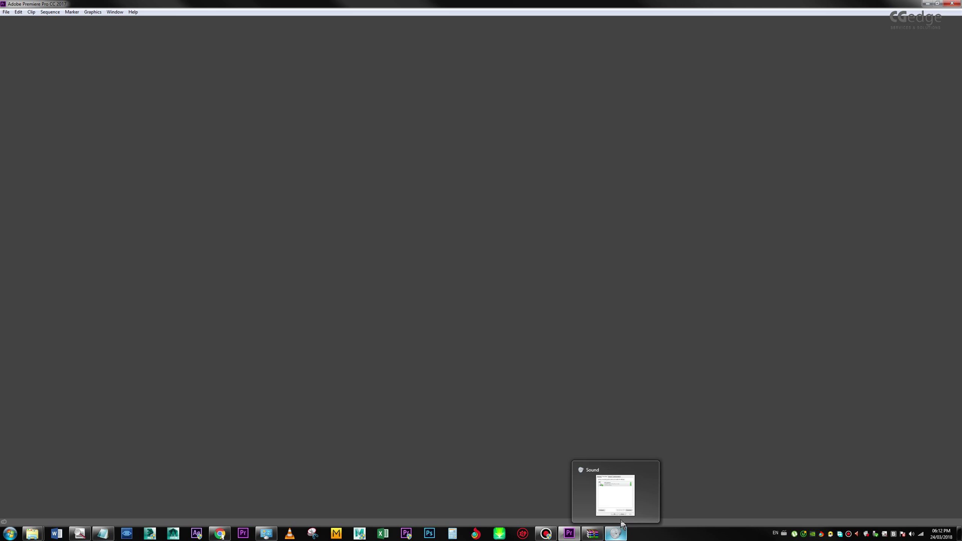
Switch to the Fiverr page in the browser and open the account's own seller profile
key(alt+Tab)
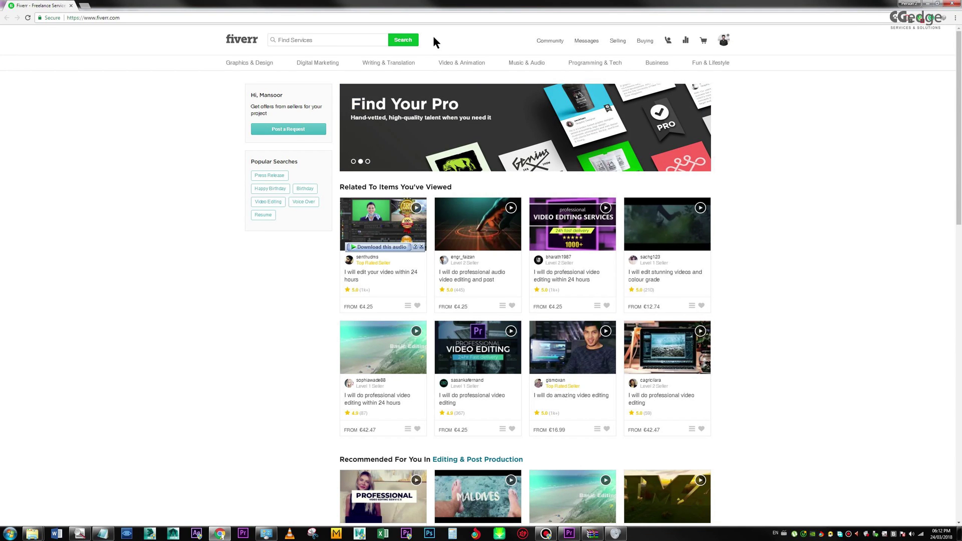
click(726, 42)
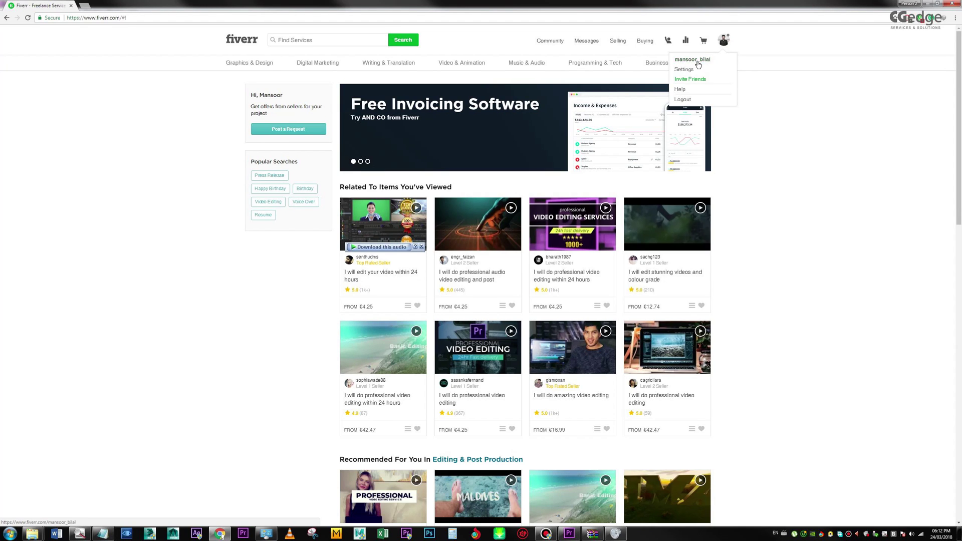
click(704, 61)
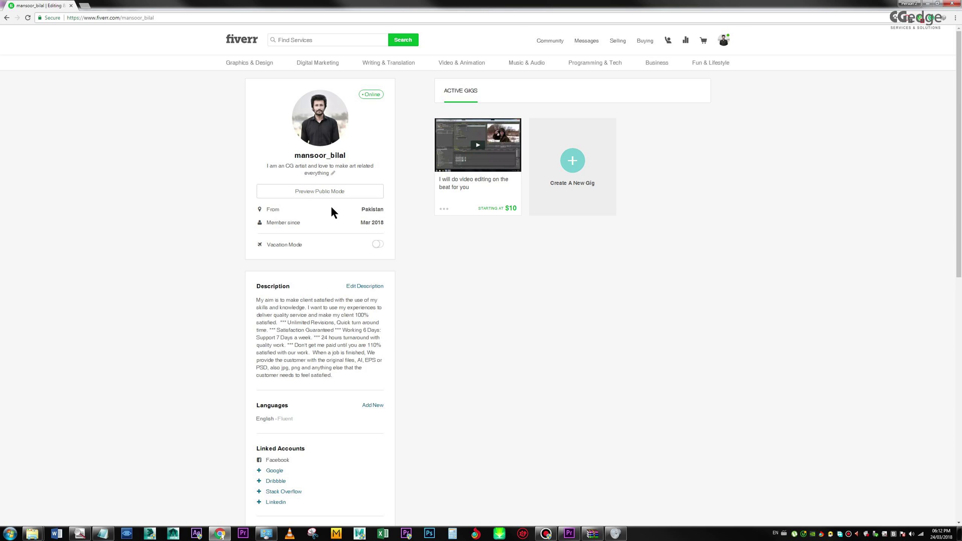
Review the seller profile's description, languages, linked accounts, skills, education and certification sections
scroll(323, 226, down, 2)
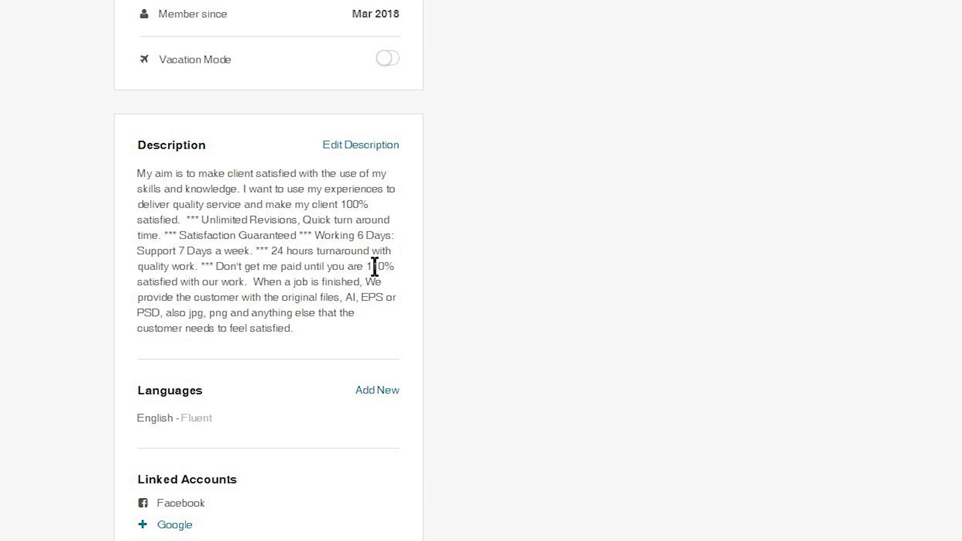
scroll(266, 396, down, 3)
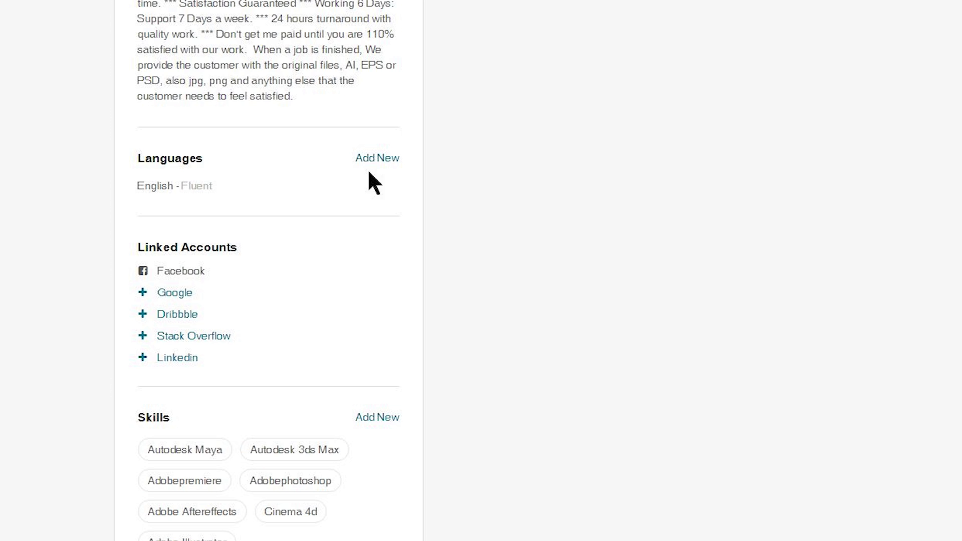
scroll(193, 98, down, 3)
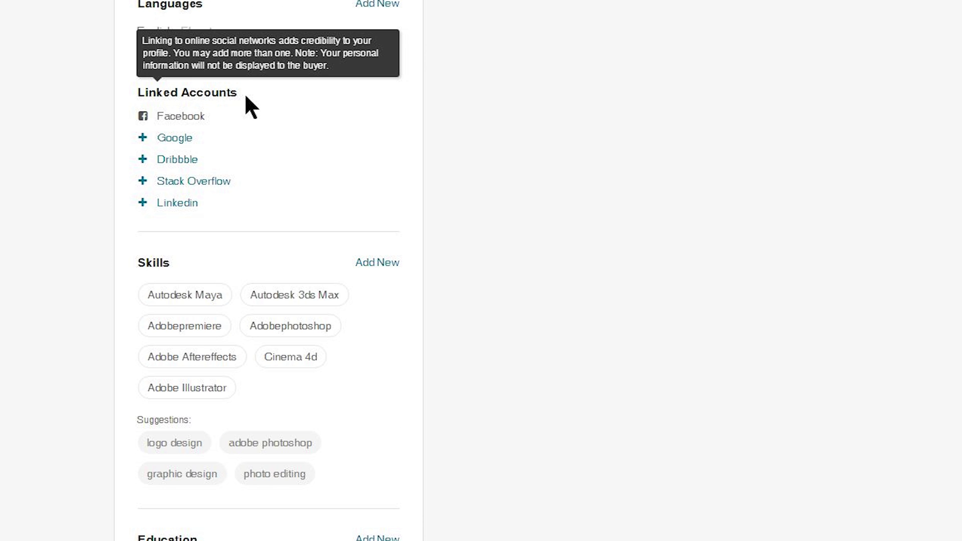
drag(242, 90, 125, 83)
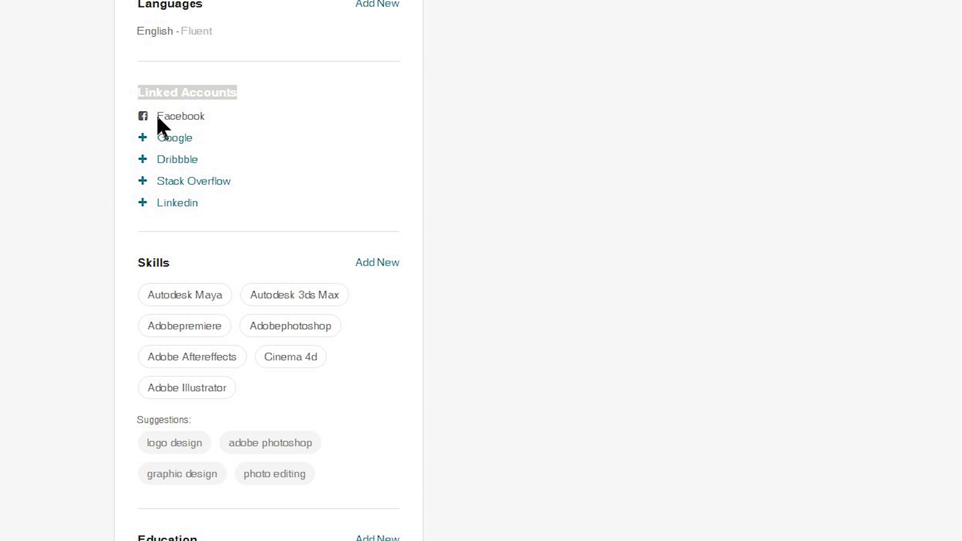
scroll(307, 155, down, 2)
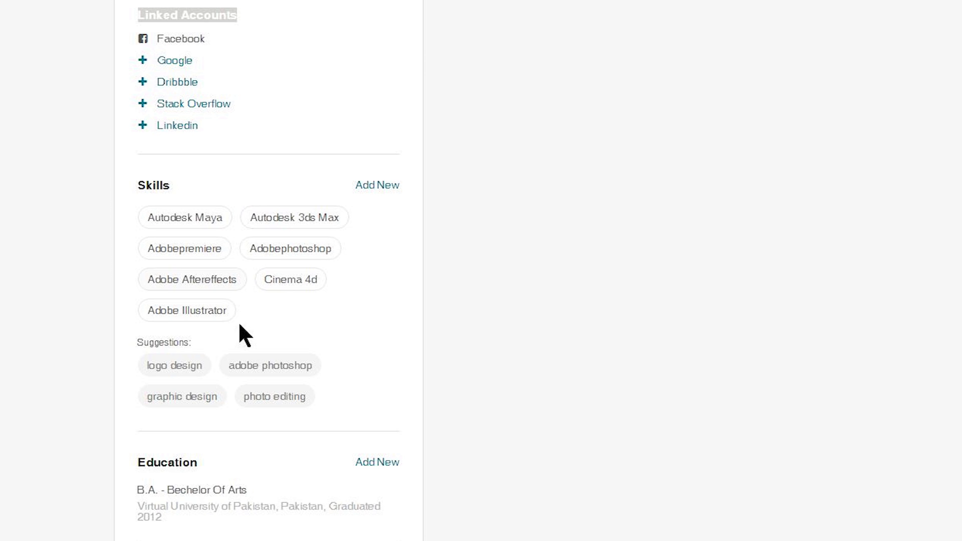
scroll(463, 366, down, 5)
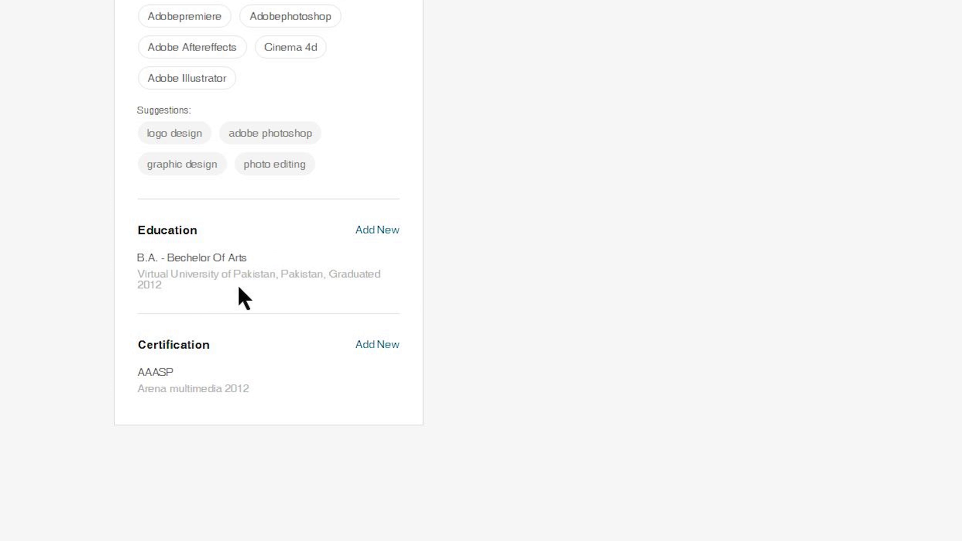
mouse_move(197, 382)
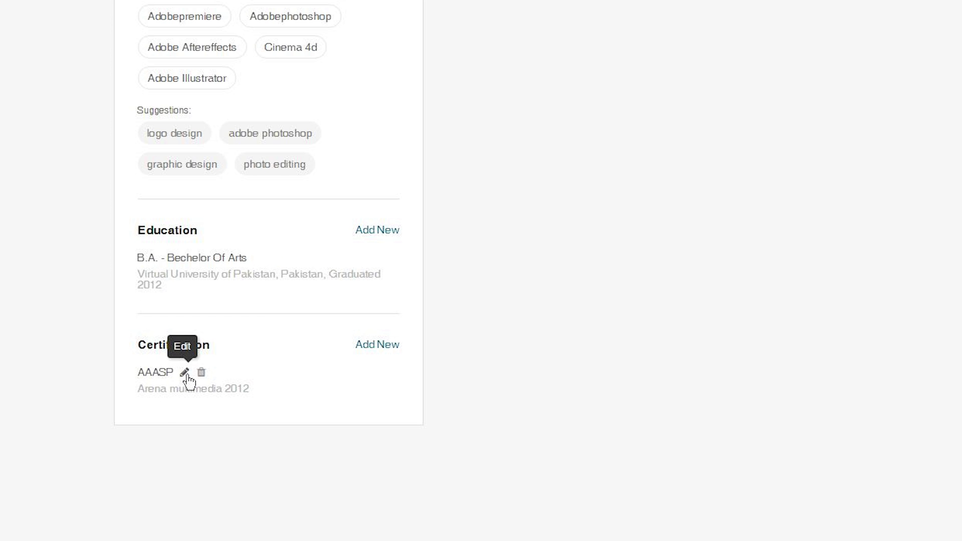
click(185, 372)
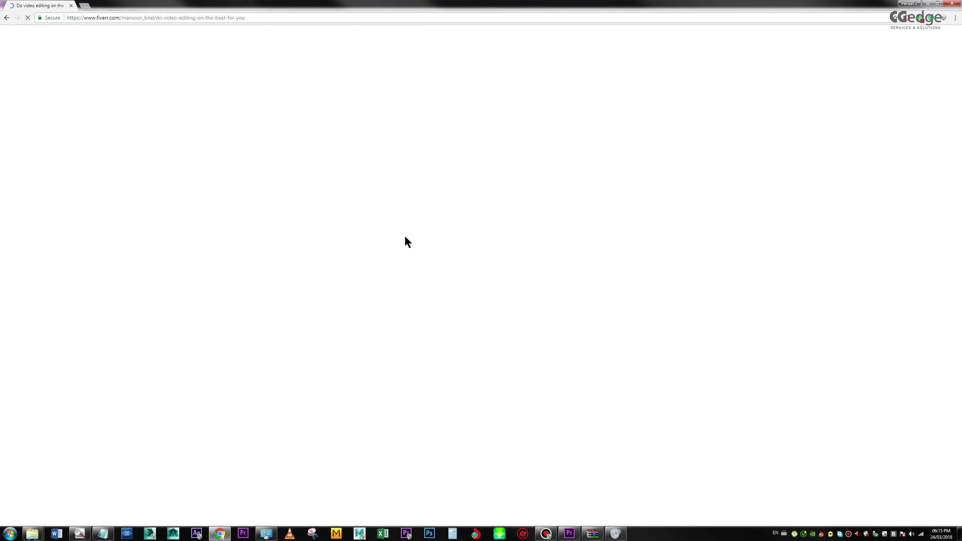
Examine the existing video editing gig's package comparison, gig description and service types
scroll(438, 237, down, 4)
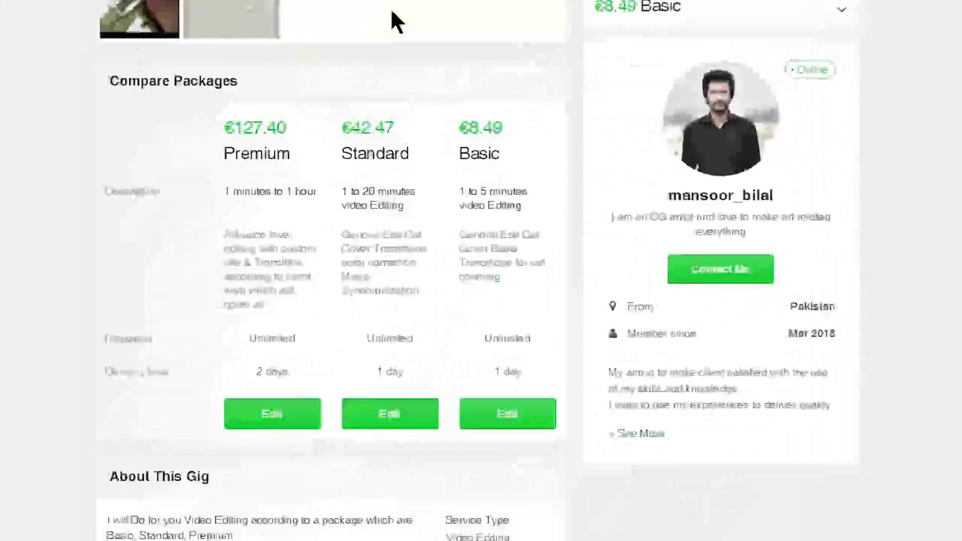
scroll(436, 96, down, 3)
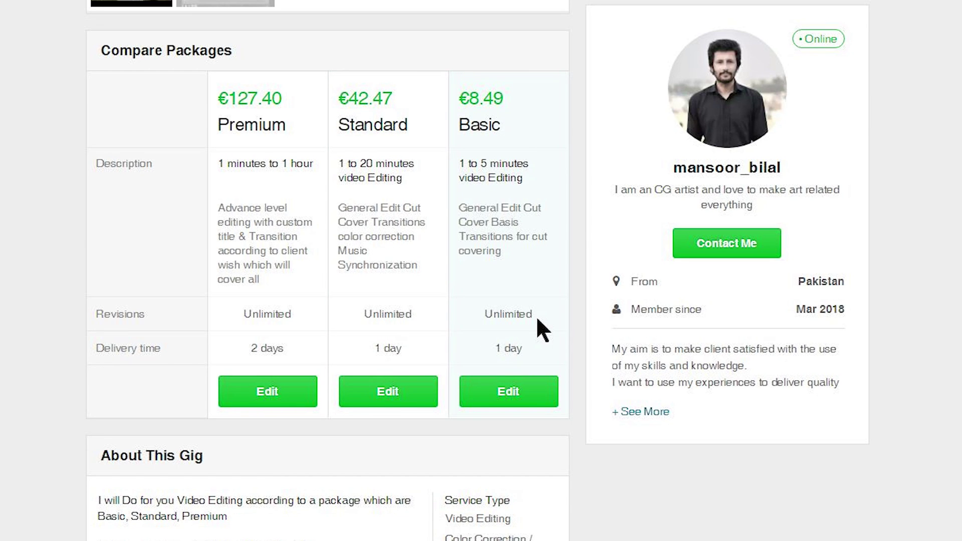
scroll(522, 357, down, 2)
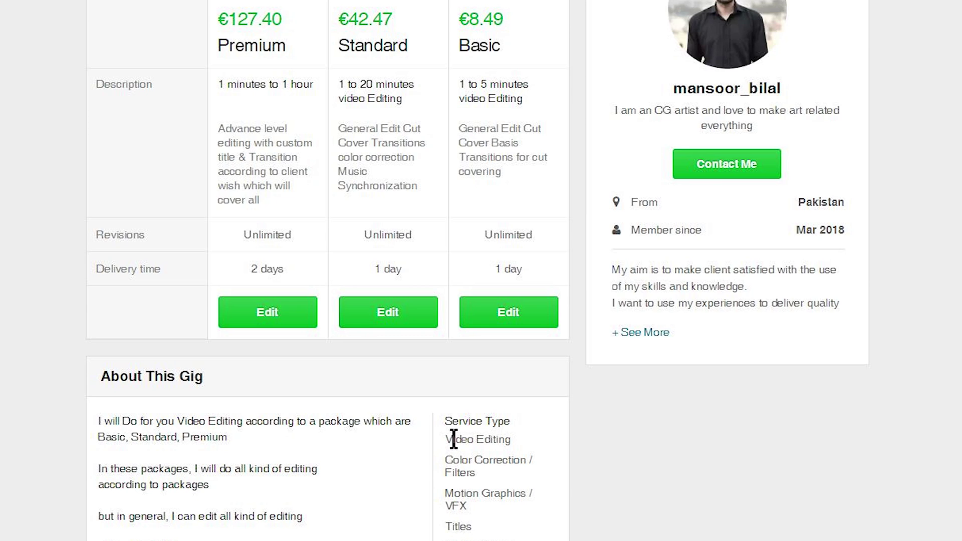
scroll(457, 445, down, 5)
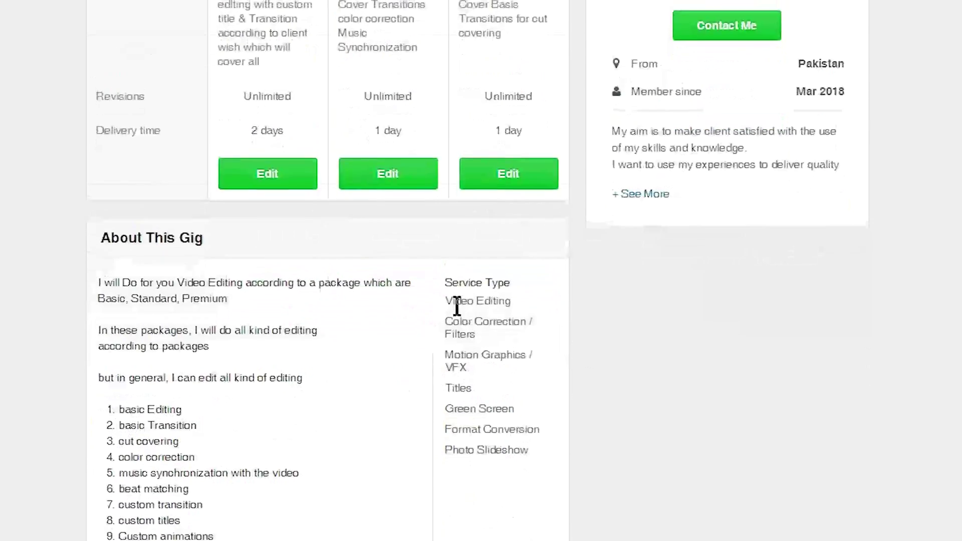
drag(460, 211, 490, 212)
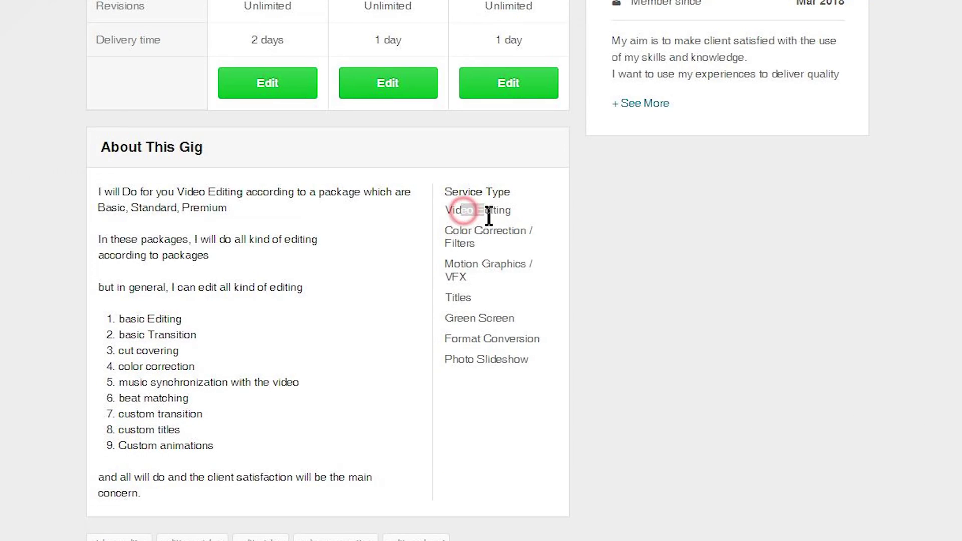
click(463, 238)
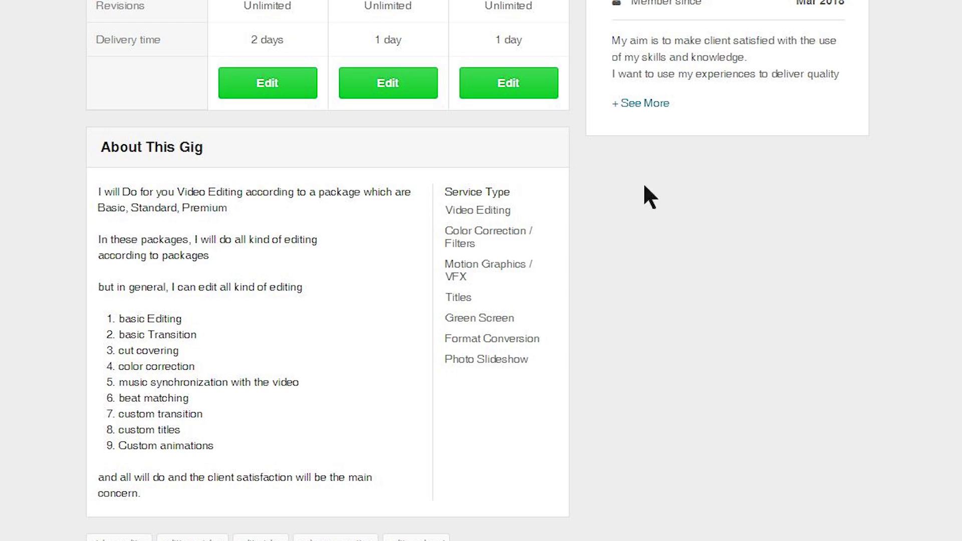
scroll(711, 239, up, 9)
scroll(802, 140, up, 2)
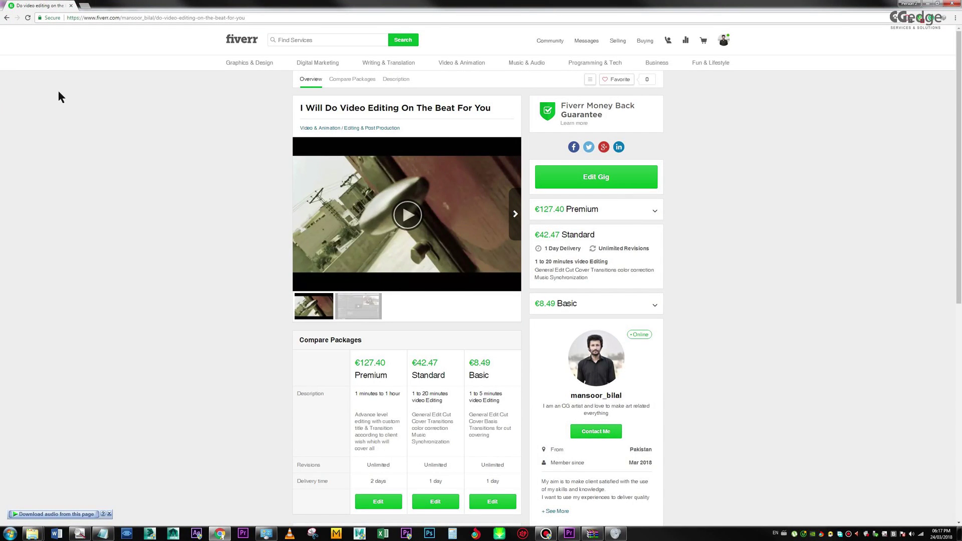
Leave the existing gig for a new gig form and dismiss the Windows color scheme prompt
click(7, 19)
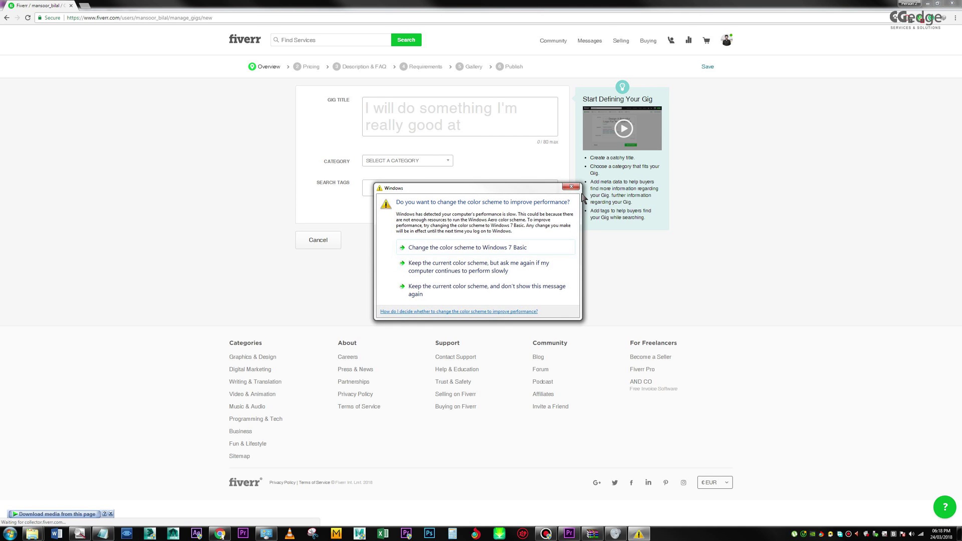
click(571, 187)
mouse_move(547, 535)
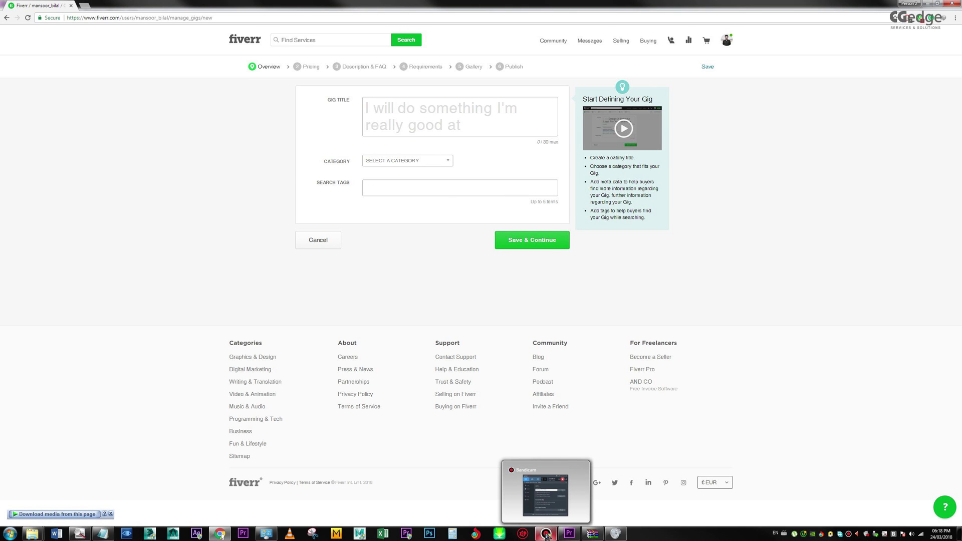
Enter "do Image Editing for" as the new gig's title
click(416, 112)
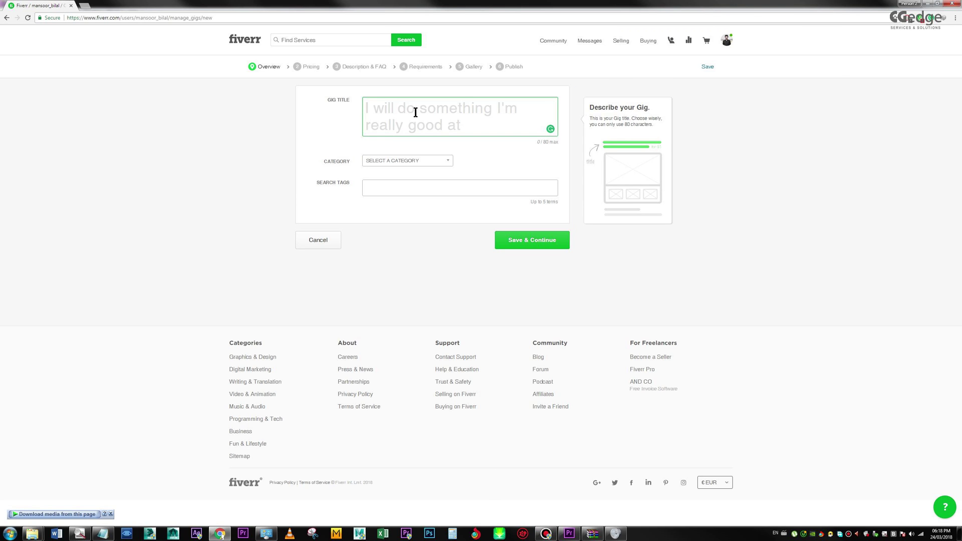
text(do video Edt)
key(BackSpace)
key(BackSpace)
key(BackSpace)
key(BackSpace)
key(BackSpace)
key(BackSpace)
key(BackSpace)
key(BackSpace)
key(BackSpace)
key(BackSpace)
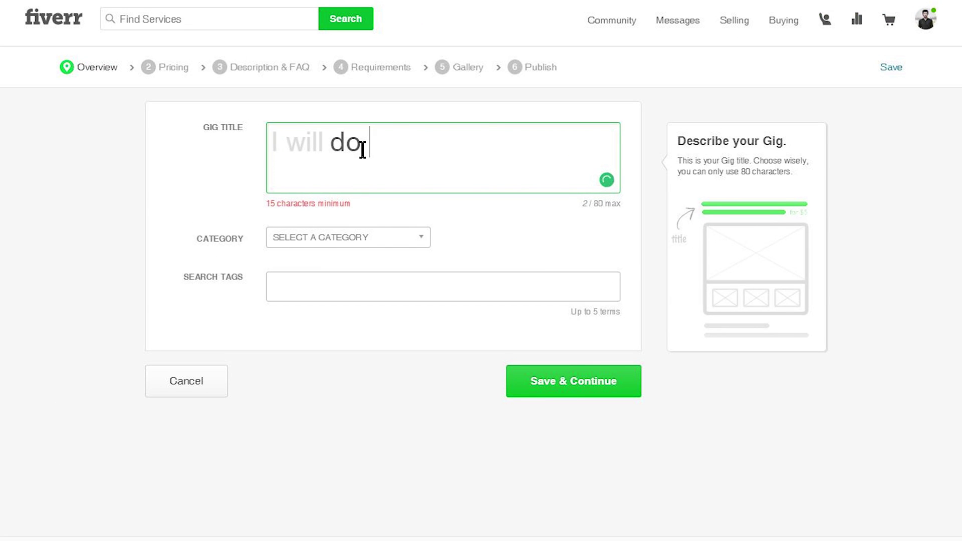
text(Image Editing for you)
key(BackSpace)
key(BackSpace)
key(BackSpace)
key(BackSpace)
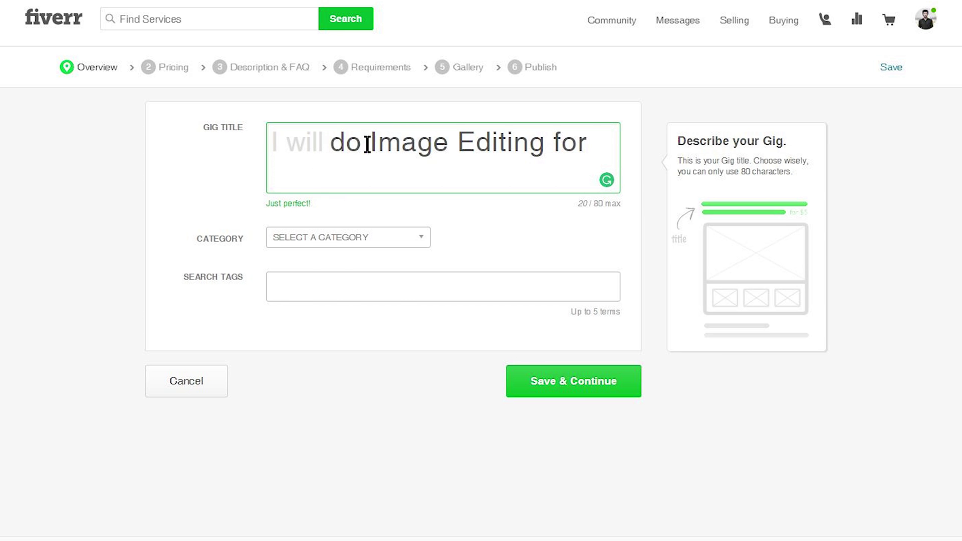
Reword the gig title to "do fantastic image Editing for you"
click(457, 145)
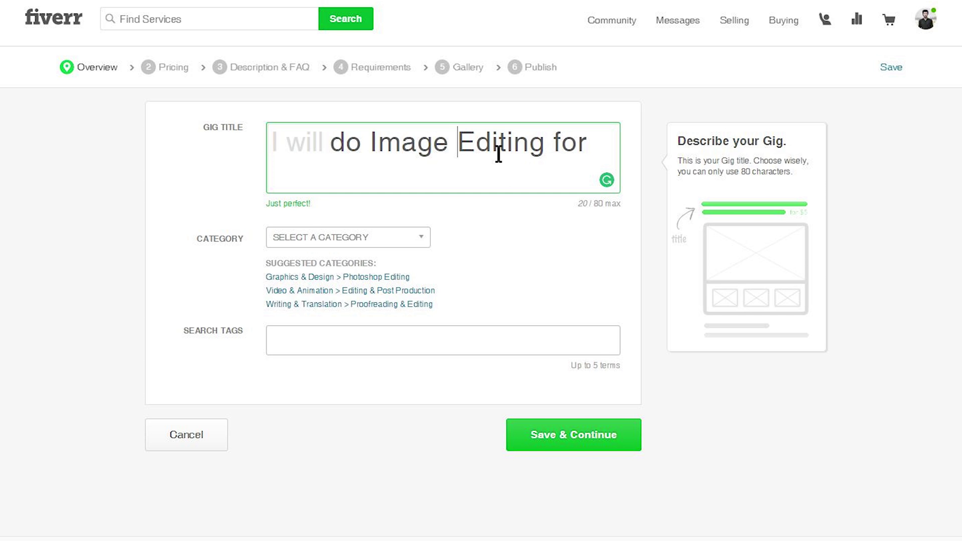
text(fantastic image)
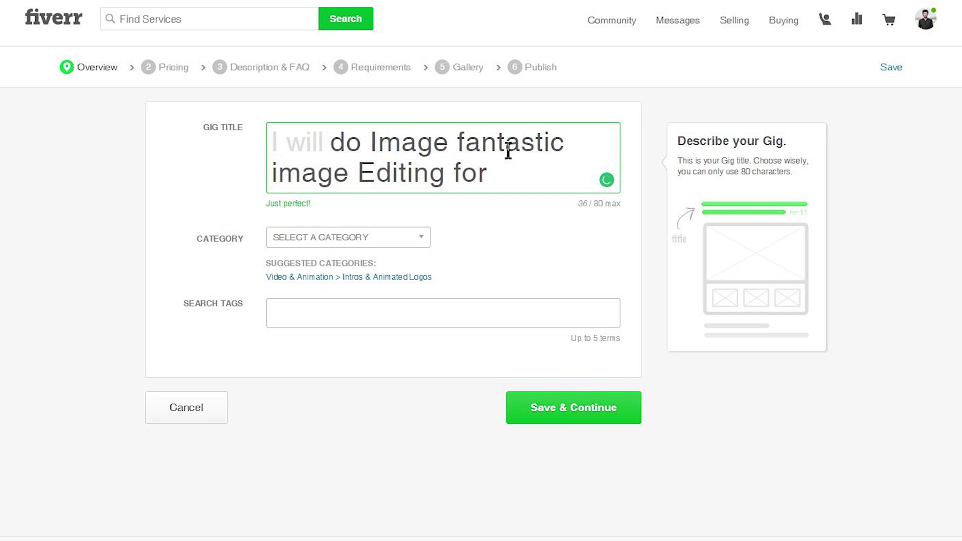
click(489, 177)
text(you)
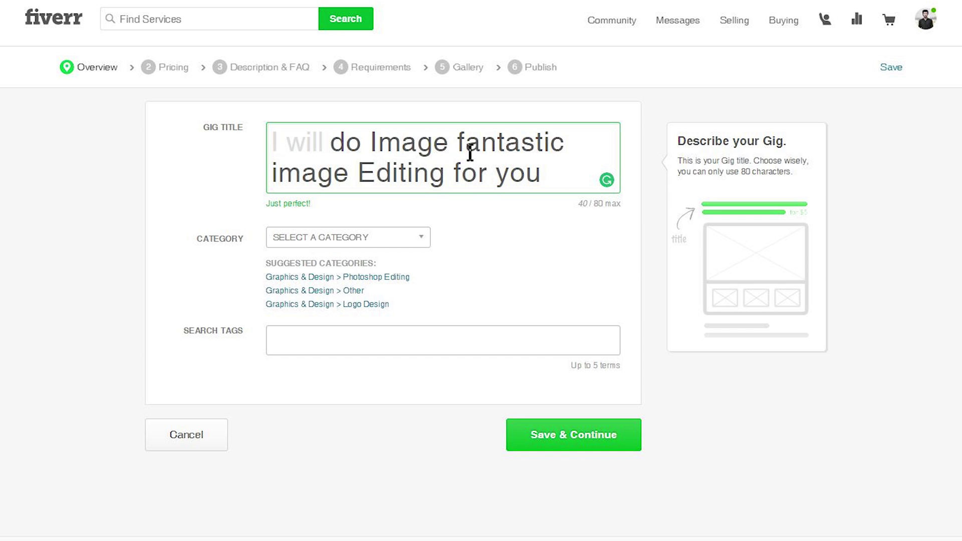
drag(449, 142, 370, 142)
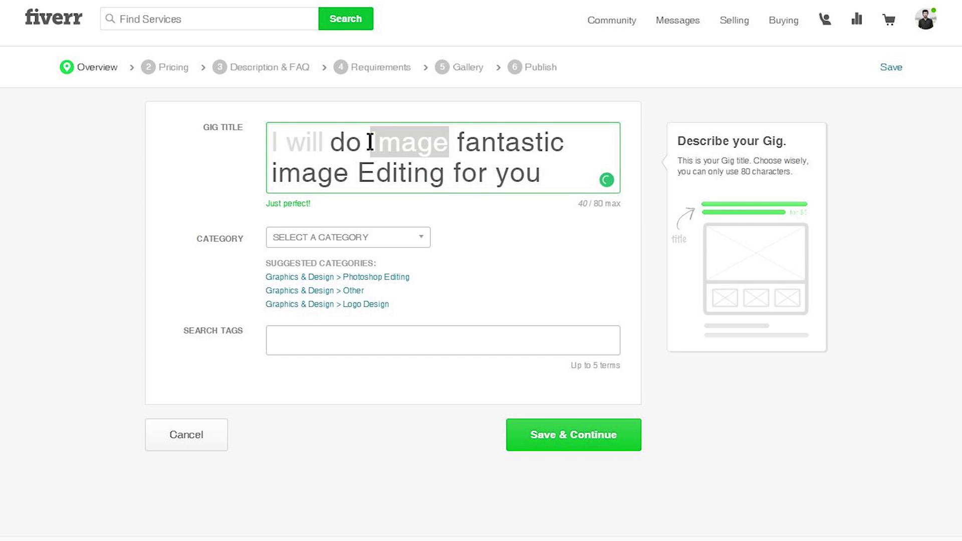
key(BackSpace)
key(BackSpace)
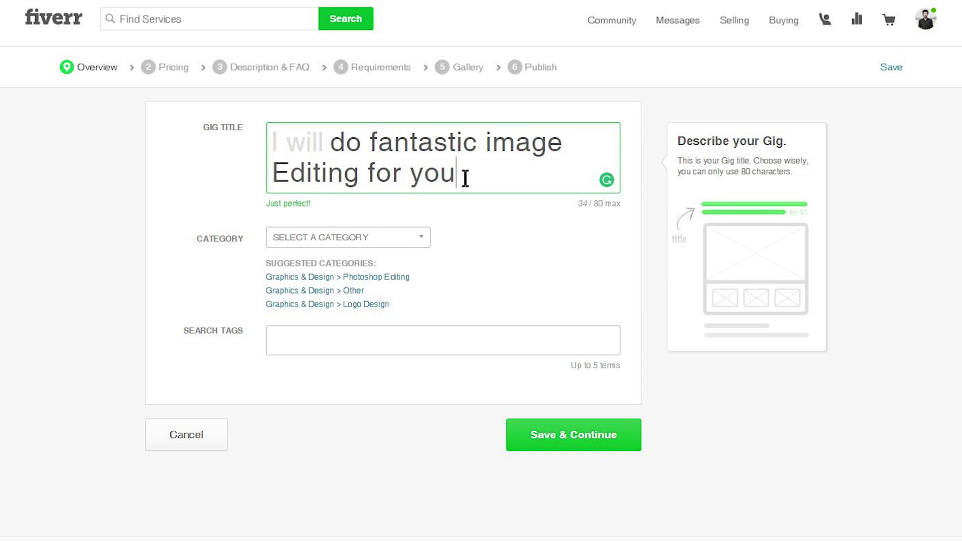
key(ctrl+Left)
key(ctrl+Left)
key(ctrl+Left)
key(ctrl+Left)
Set the gig's category to Graphics & Design with the Photoshop Editing subcategory
click(393, 237)
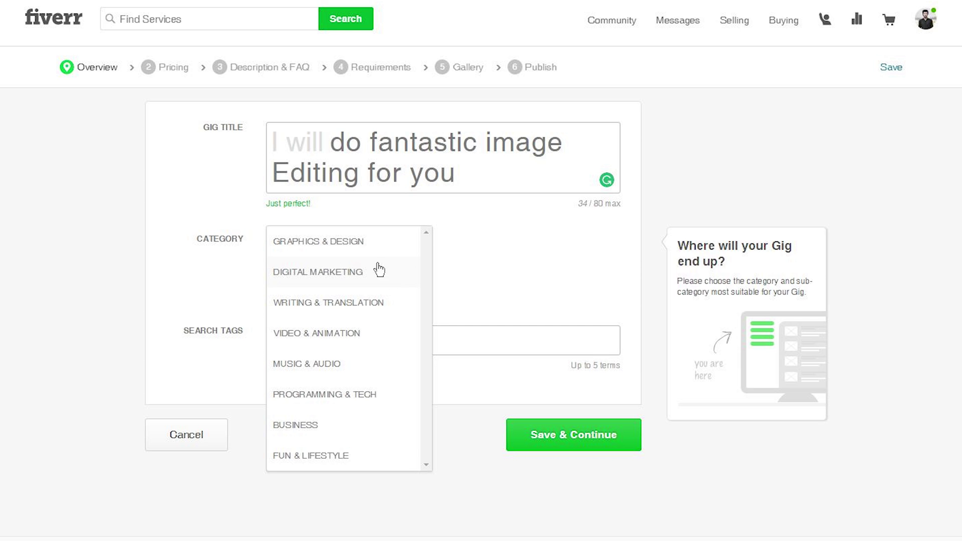
click(335, 245)
click(496, 235)
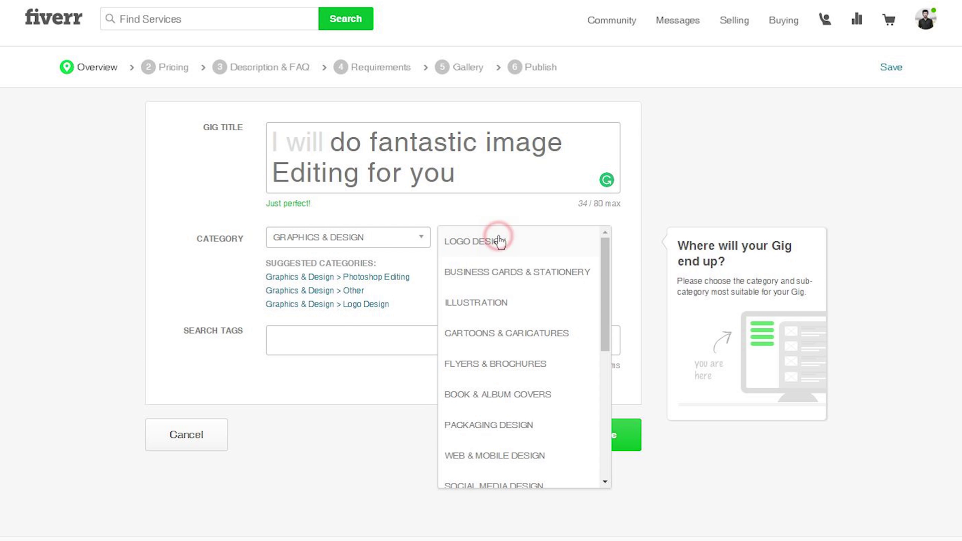
drag(604, 307, 600, 354)
click(337, 240)
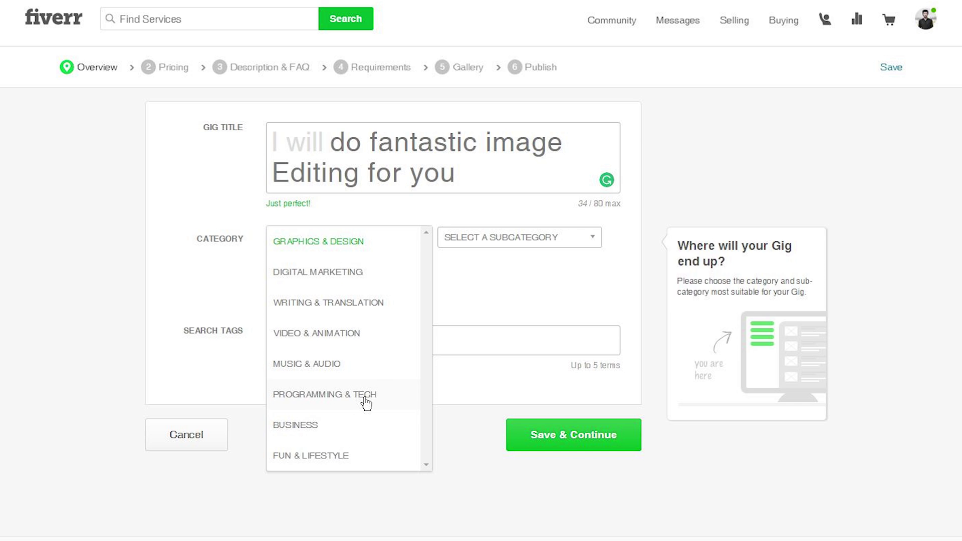
click(426, 464)
click(330, 253)
click(551, 238)
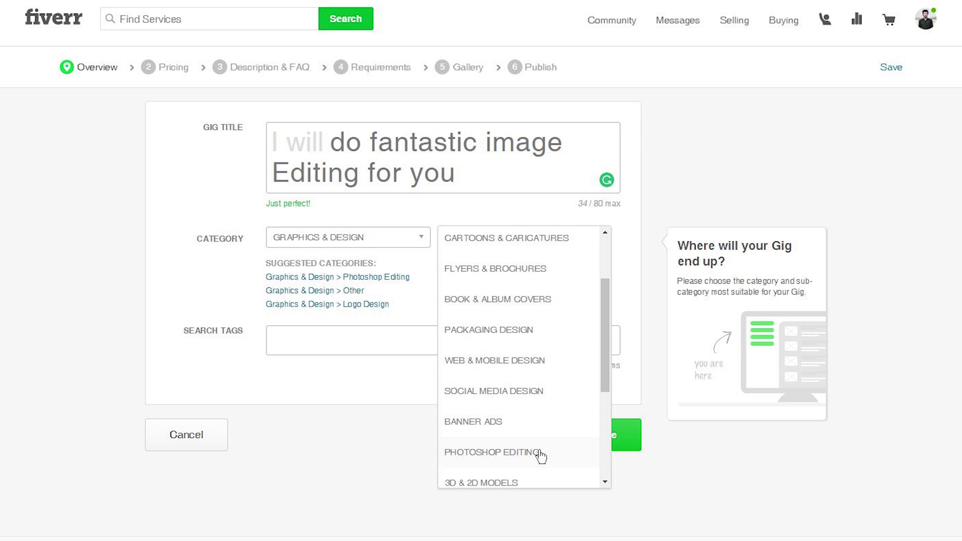
click(489, 458)
Add "image editing" as the gig's first search tag, keeping the editing type as Not Defined
click(348, 338)
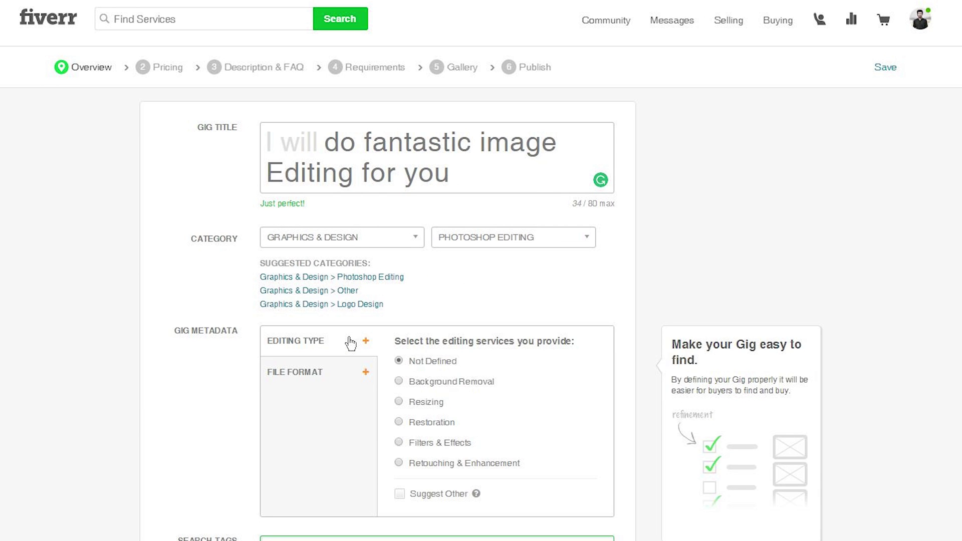
scroll(351, 344, down, 5)
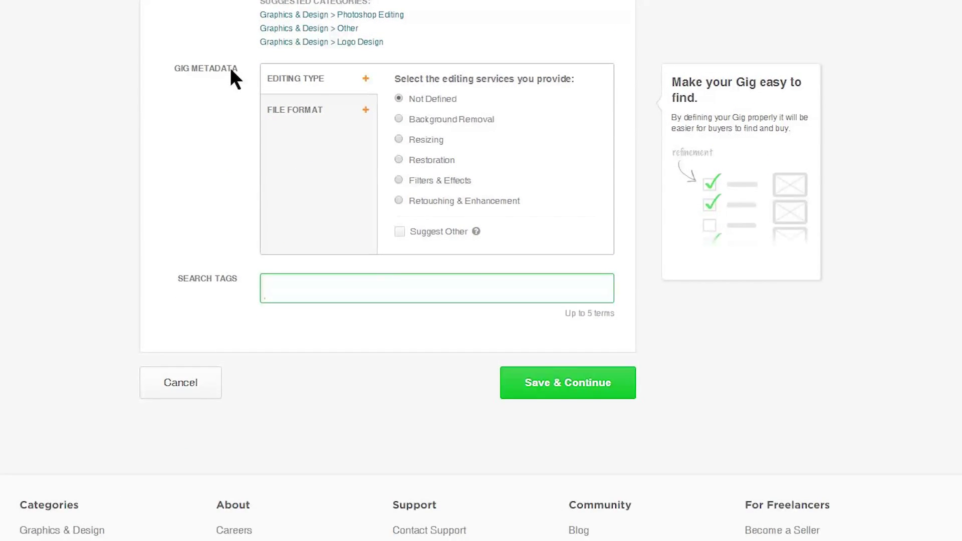
click(425, 119)
click(405, 117)
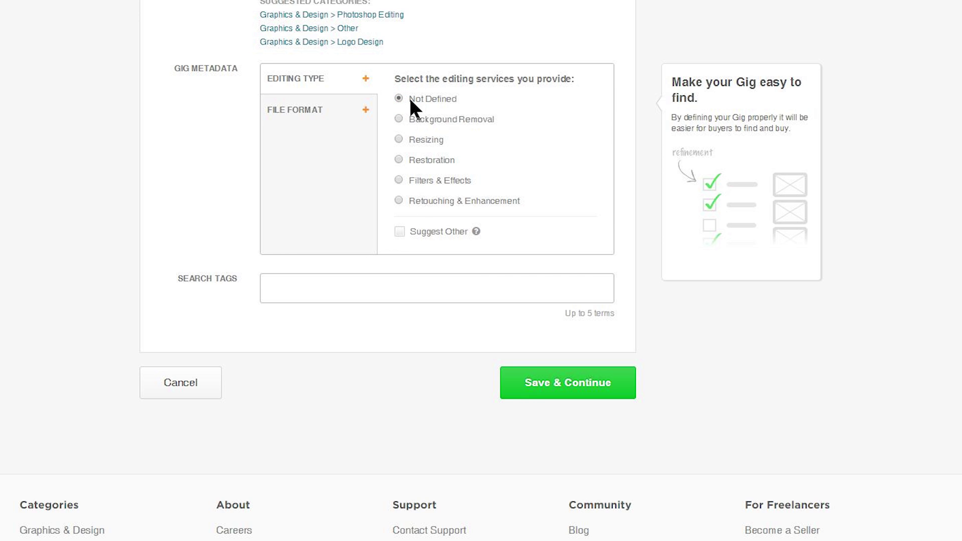
click(302, 289)
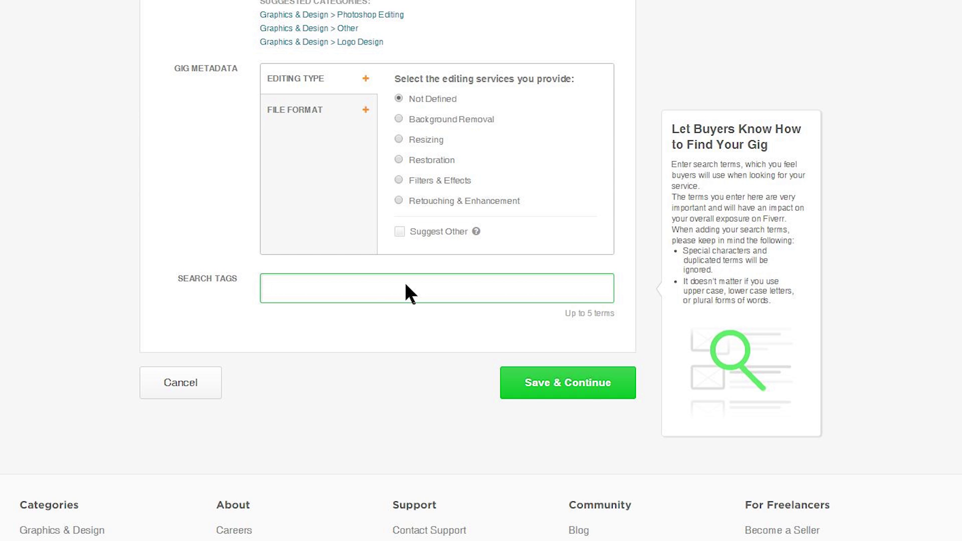
text(image )
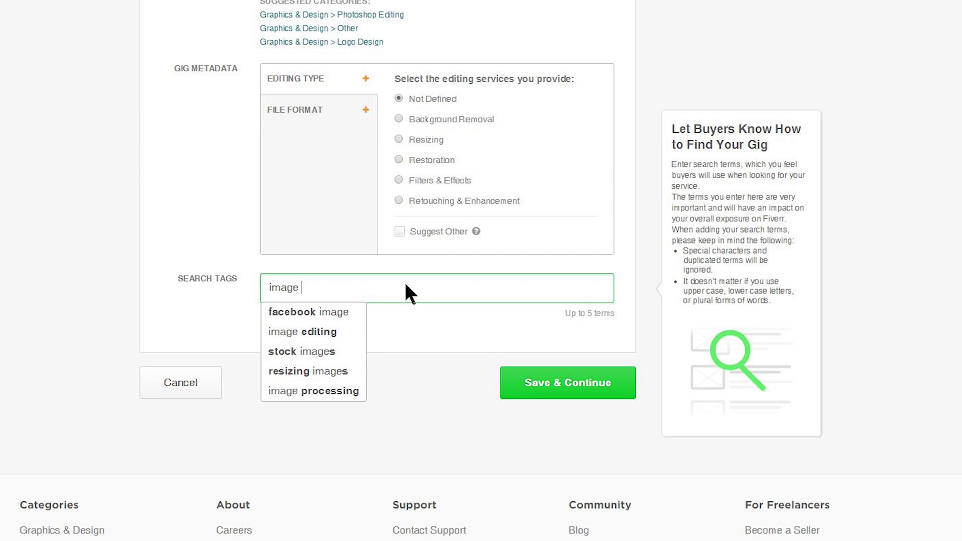
text(edi)
key(Down)
key(Return)
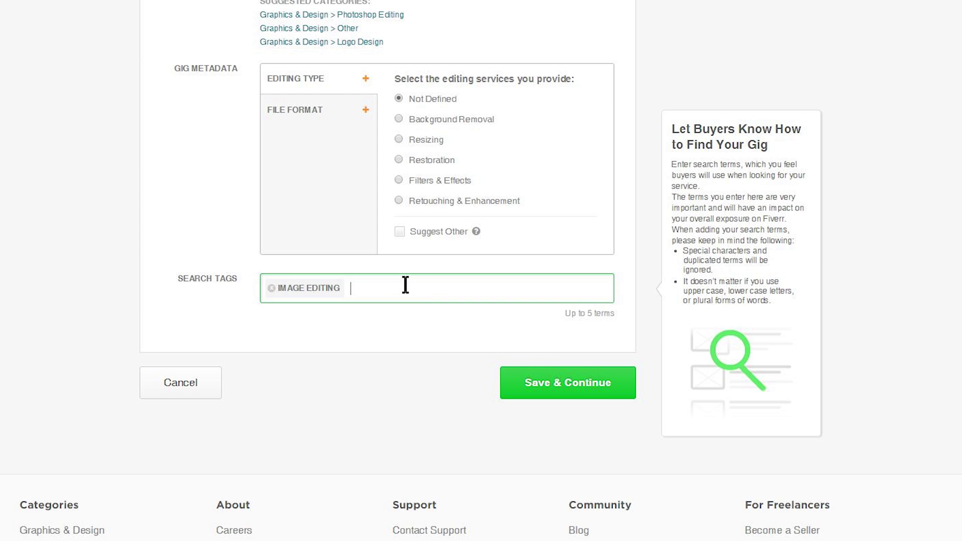
Add "background removal" as a search tag, correcting the spelling of both words
text(backgrond removel)
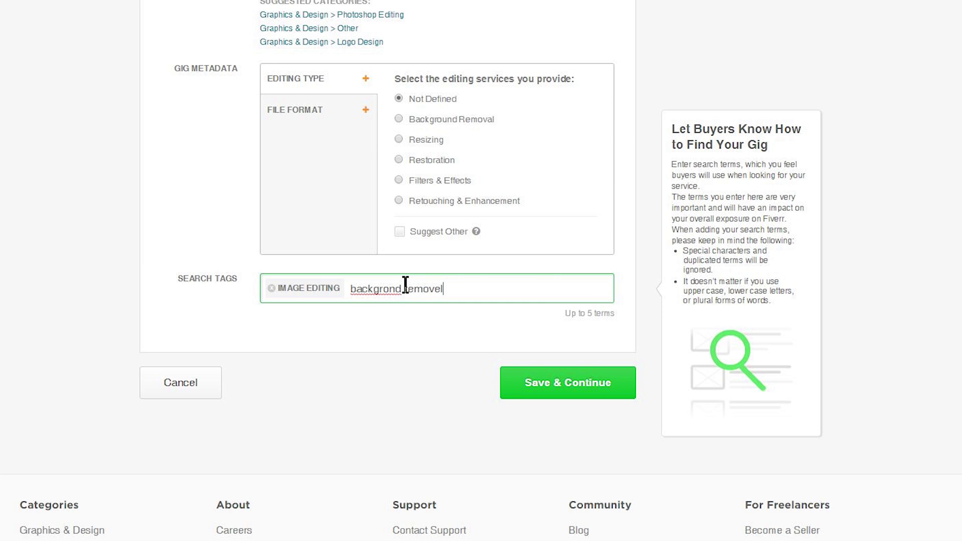
click(390, 287)
right_click(391, 292)
click(417, 304)
right_click(423, 291)
click(496, 331)
click(469, 282)
key(Return)
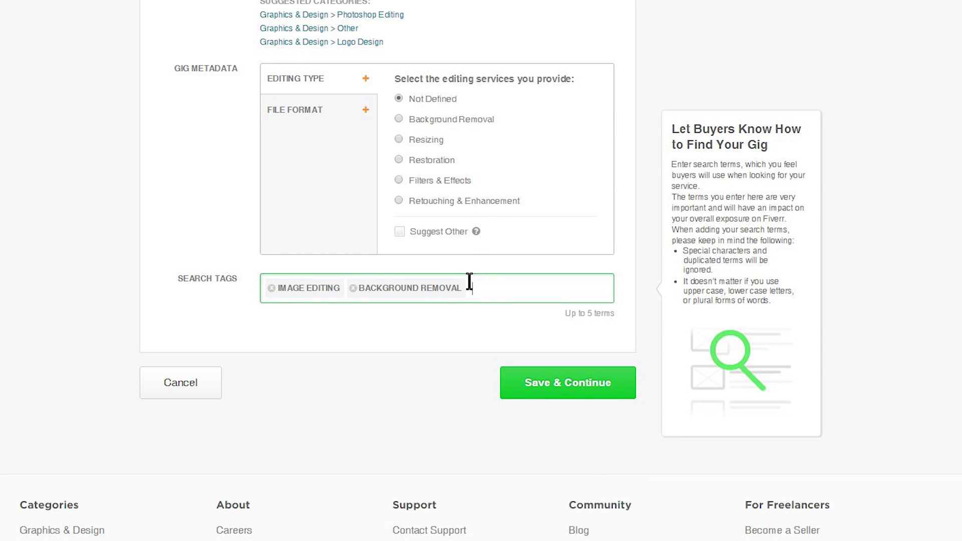
Add the search tags "transparent images" and "formate convertion"
click(538, 293)
click(490, 290)
text(trasparant images)
key(Return)
text(formate convertion)
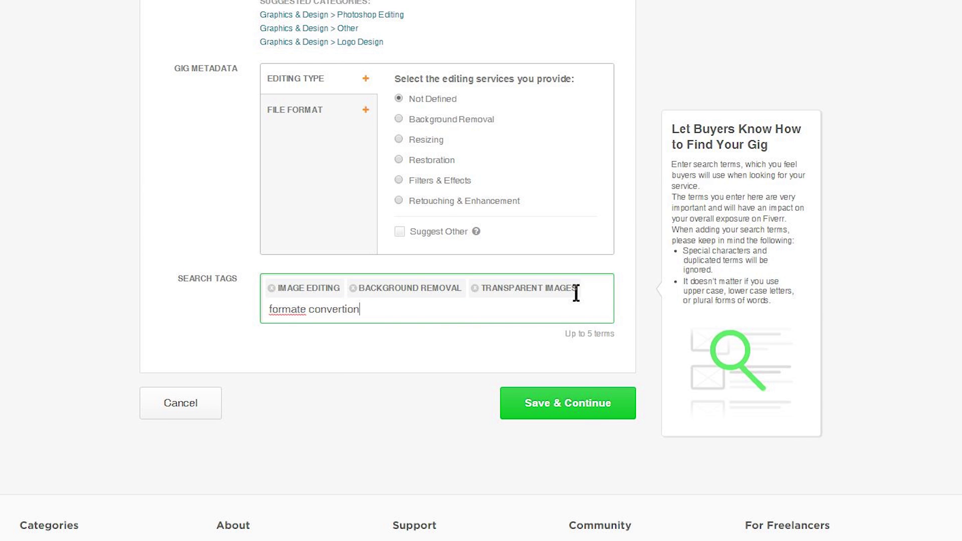
key(Return)
Add "color correction" as the last search tag, and save the overview to continue to pricing
text(color c)
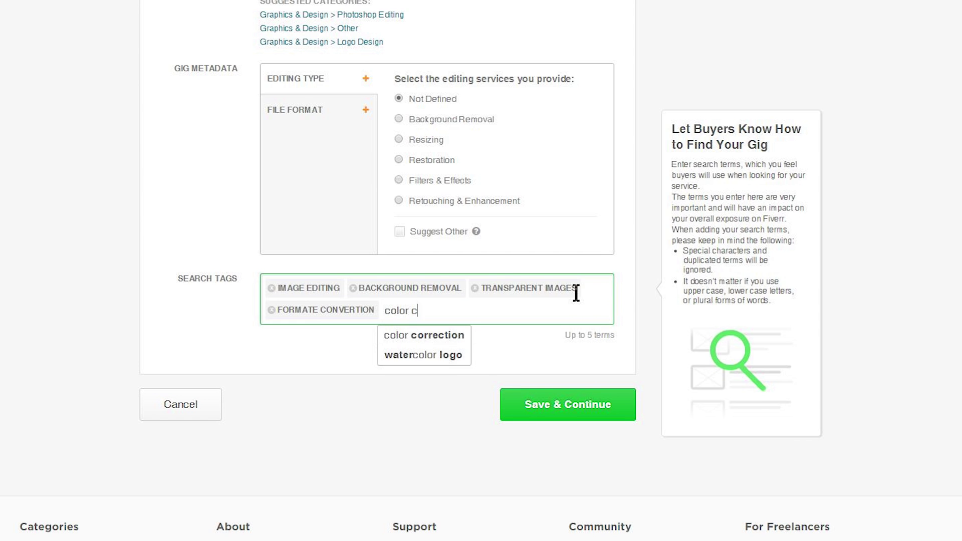
text(orrection)
key(Return)
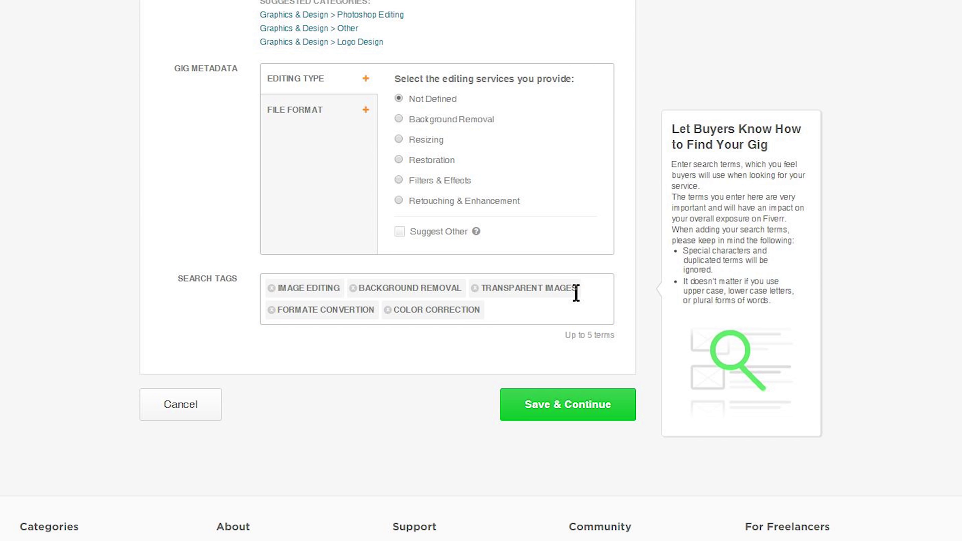
click(584, 403)
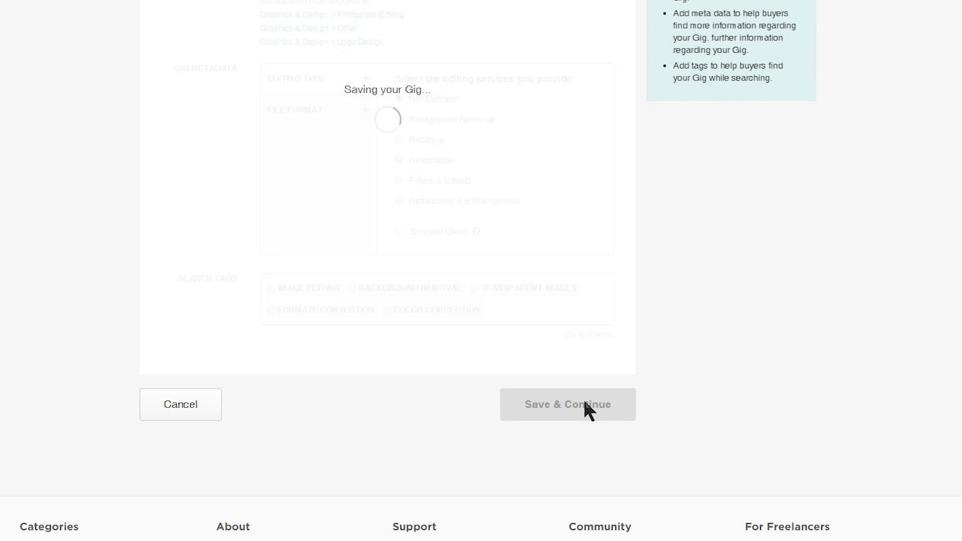
Examine the guidance for the name and description fields of the Basic, Standard and Premium packages
scroll(162, 32, up, 4)
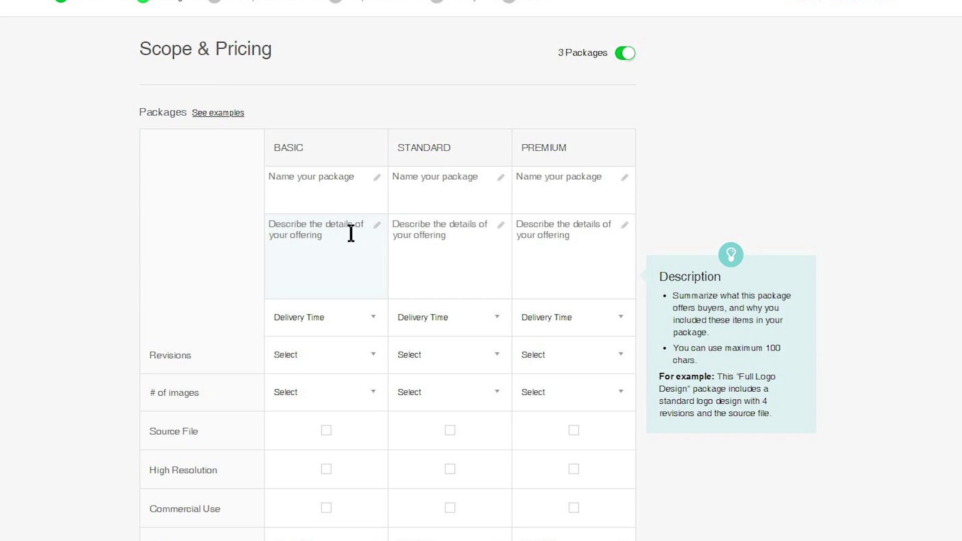
click(324, 251)
click(333, 177)
click(426, 179)
click(441, 242)
click(548, 187)
click(340, 169)
click(320, 258)
Name the Basic package "10 images background removal"
click(321, 178)
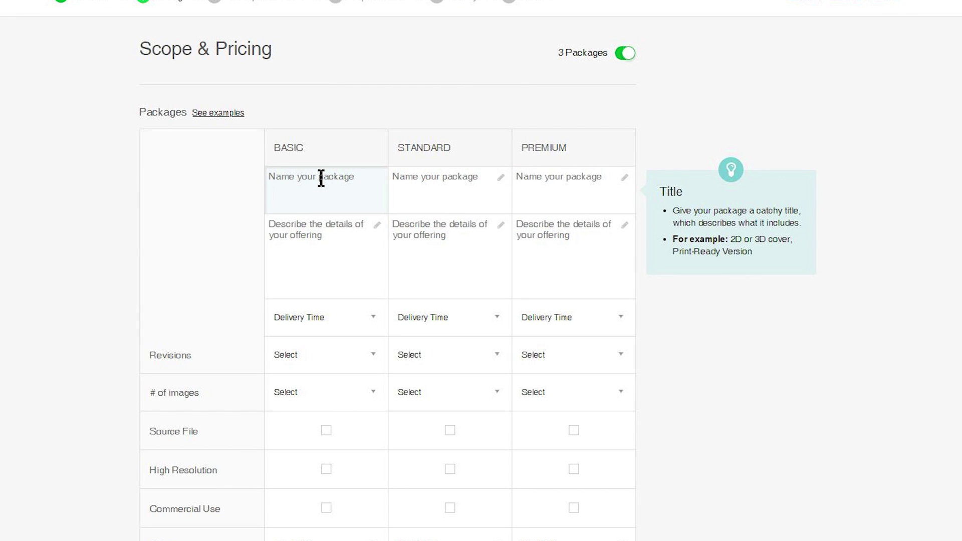
text(5)
key(BackSpace)
key(BackSpace)
text(10 images backgroun)
text(d removal)
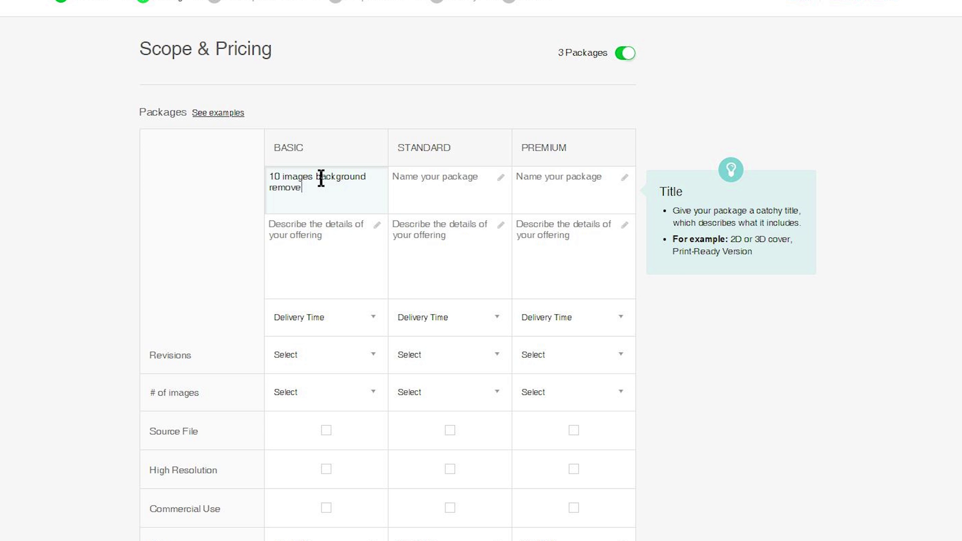
Describe the Basic package as "background removal to white background" with "resizing images" on a new line
click(333, 258)
text(background removal to)
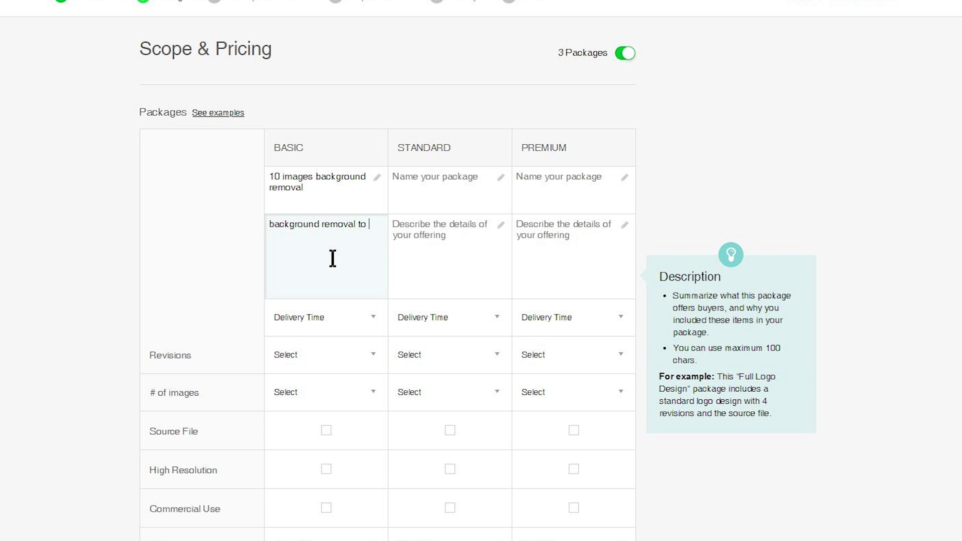
text( white background)
key(Return)
text(resizing images)
Set the Basic package to 1 Day Delivery with Unlimited revisions
click(361, 329)
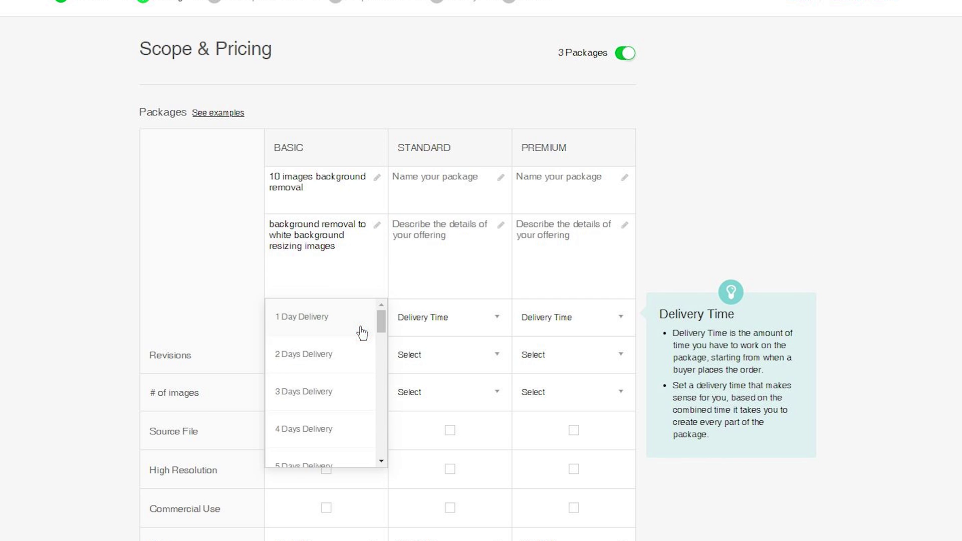
click(336, 317)
click(334, 357)
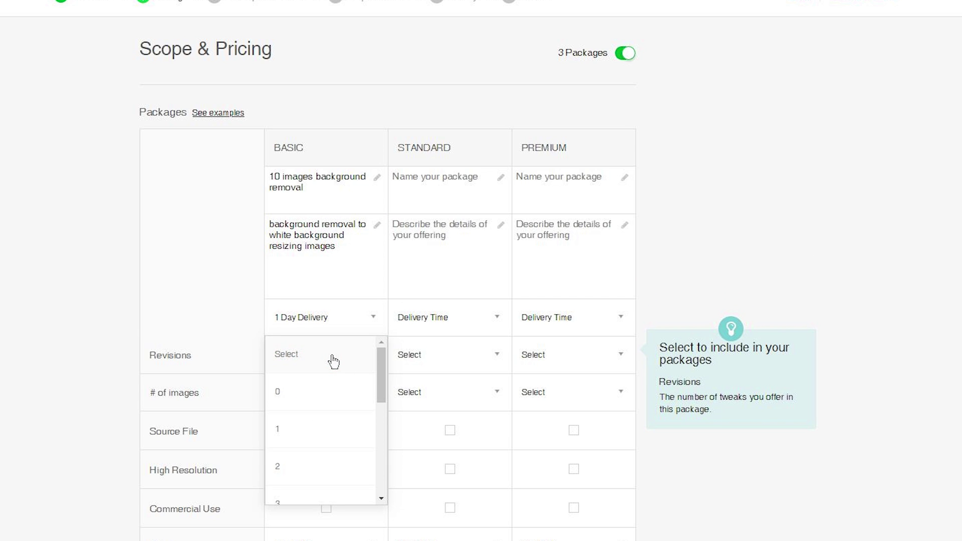
drag(383, 386, 383, 476)
click(316, 486)
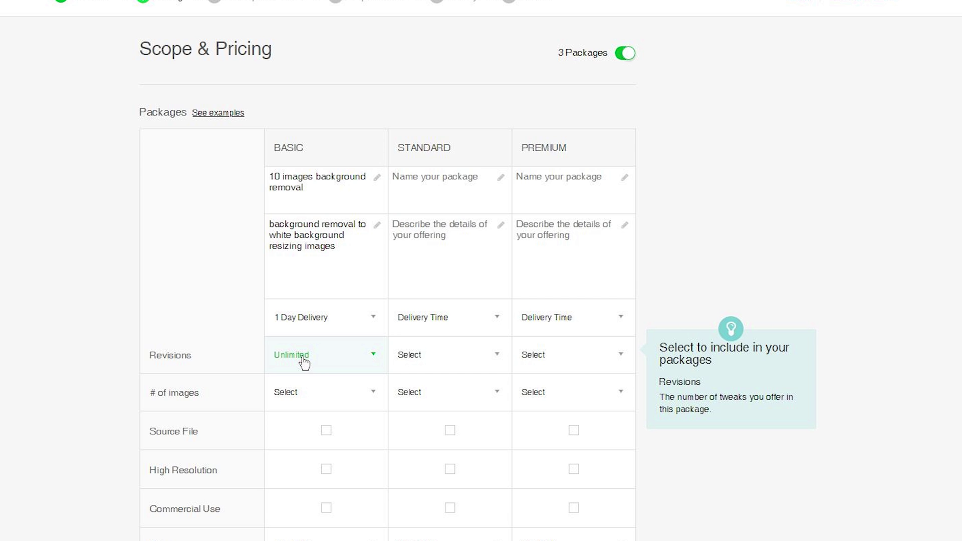
Set the Basic package's number of images to 10
click(325, 404)
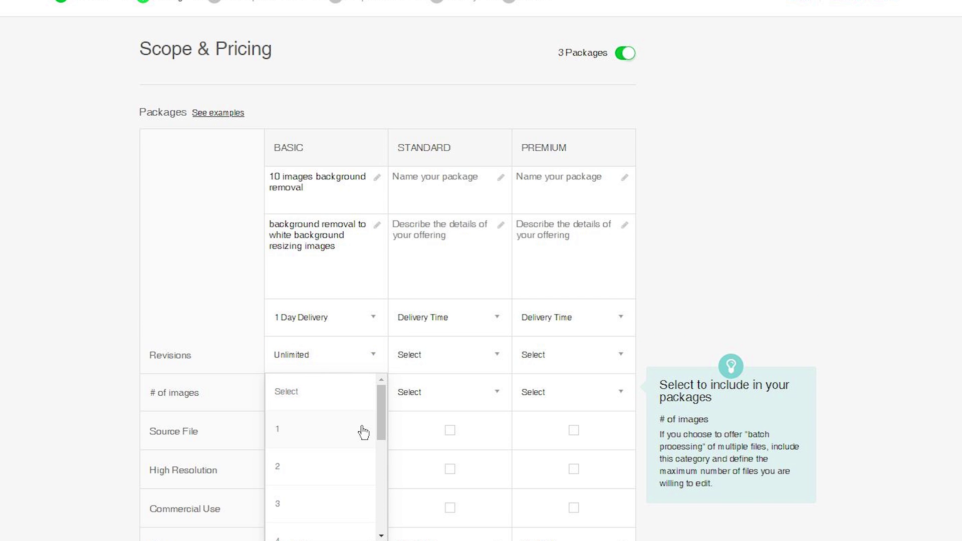
drag(376, 427, 380, 461)
click(329, 485)
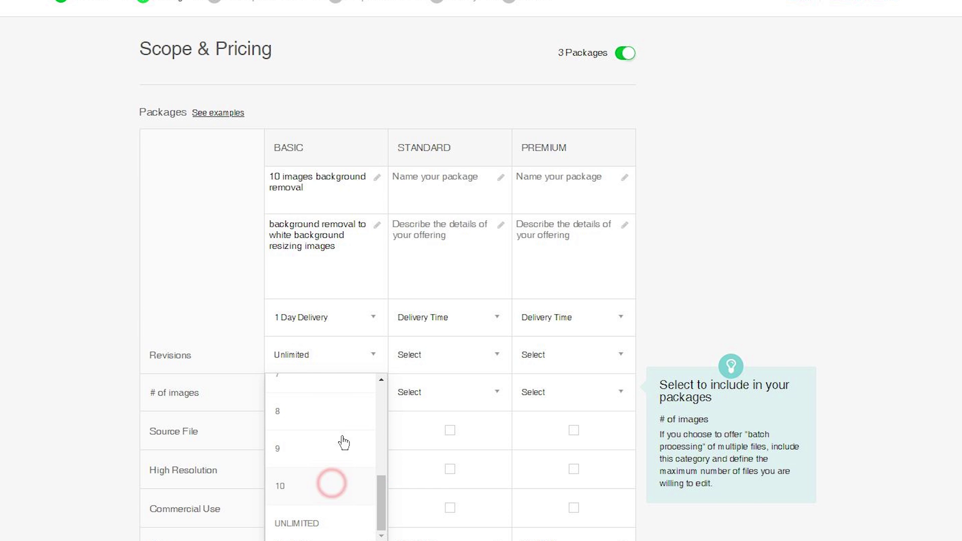
Include Source File, High Resolution and Commercial Use in the Basic package and price it at $5
click(326, 431)
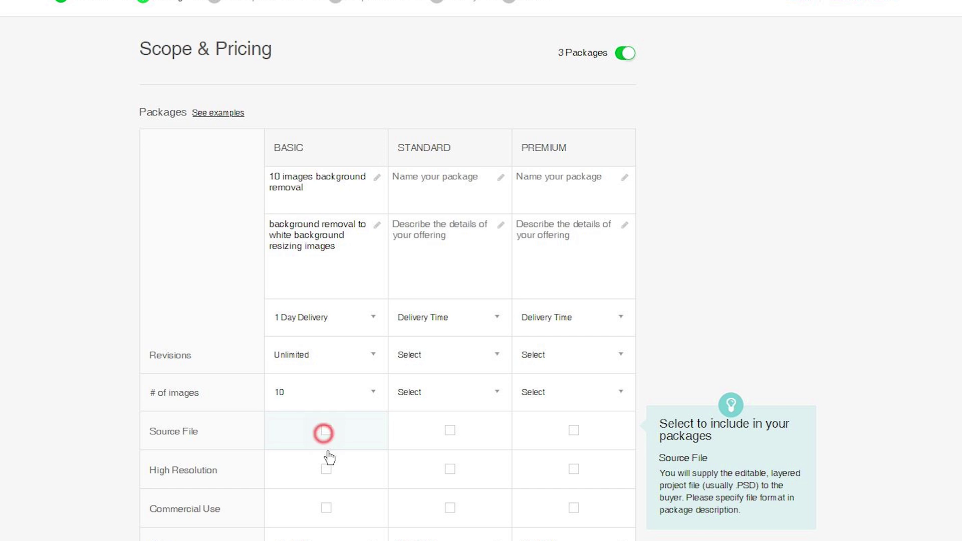
click(327, 470)
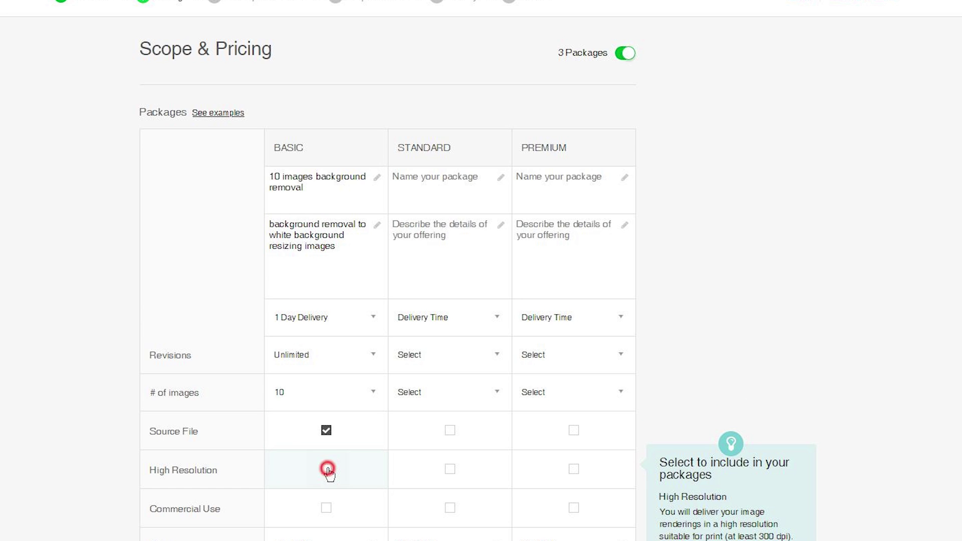
click(326, 508)
click(381, 536)
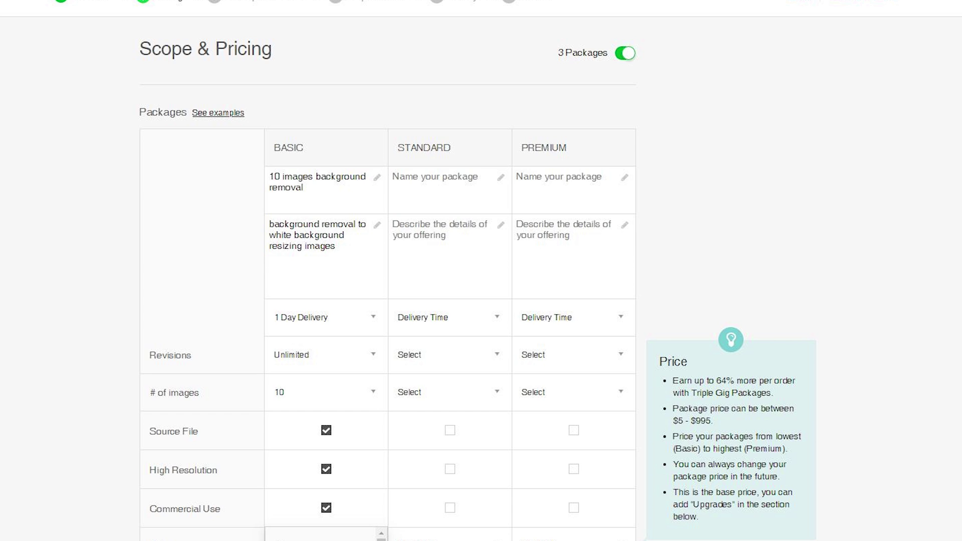
scroll(333, 425, down, 4)
click(333, 322)
Copy the Basic package's name into the Standard package's name
click(349, 33)
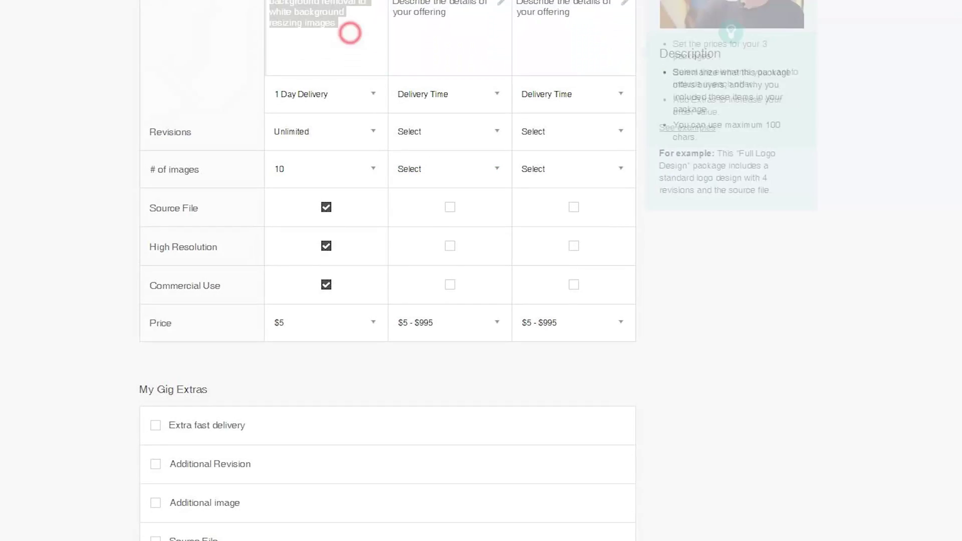
key(shift+Tab)
key(ctrl+c)
click(403, 124)
key(ctrl+v)
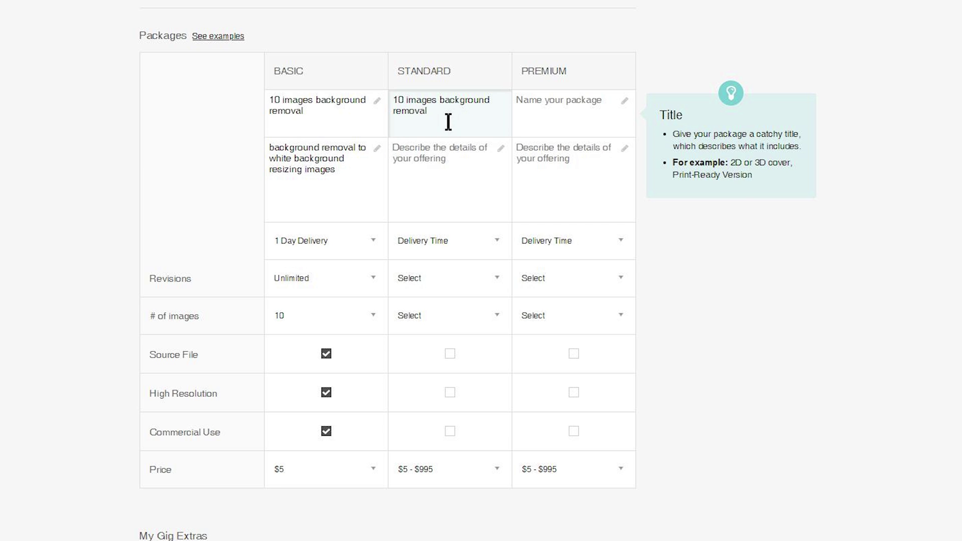
text(with)
Describe the Standard package as "background removal", "general editing" and "color correction" on separate lines
click(441, 150)
text(background re)
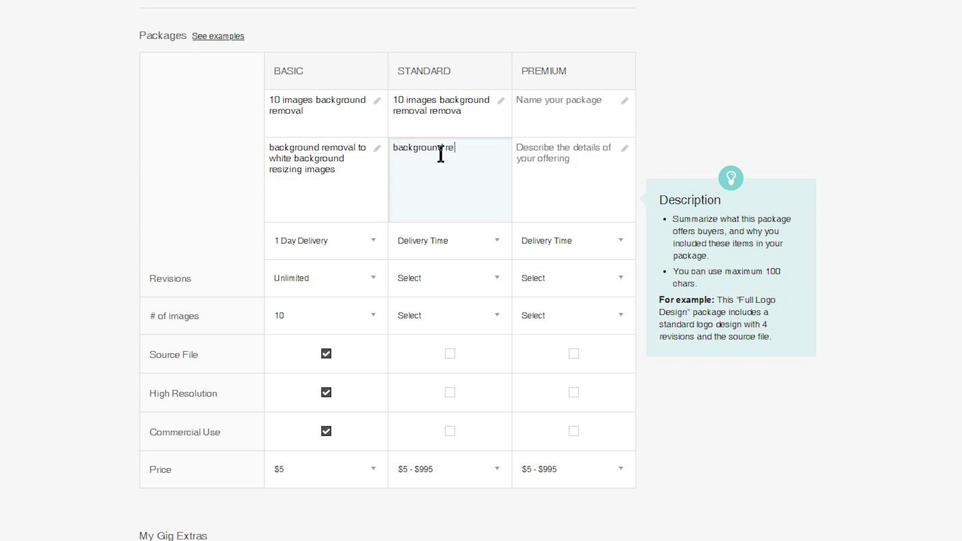
text(moval general editing color )
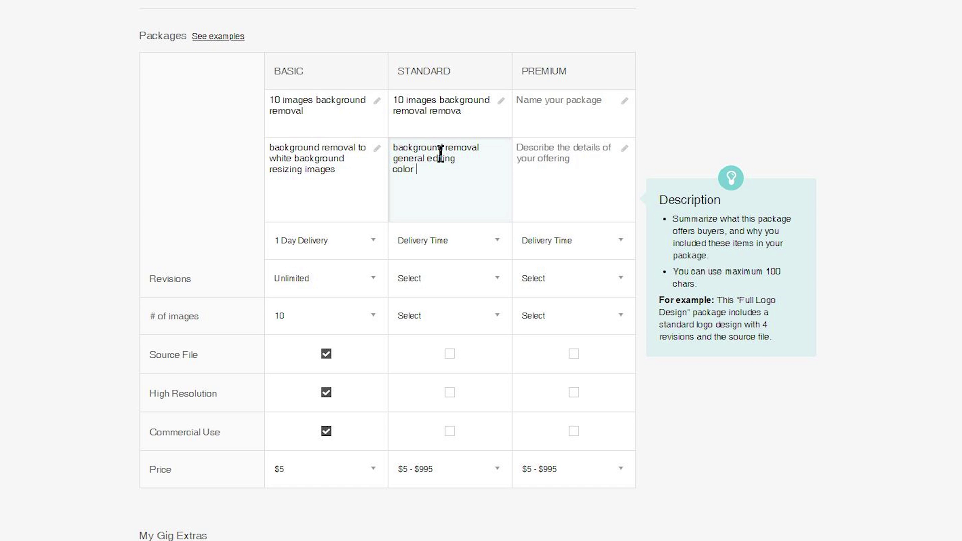
text(correction)
Reword the Standard package's name to "1 to 20 images background removal", removing the stray extra word
click(400, 99)
drag(393, 100, 404, 100)
text(1)
text(0)
drag(451, 118, 427, 107)
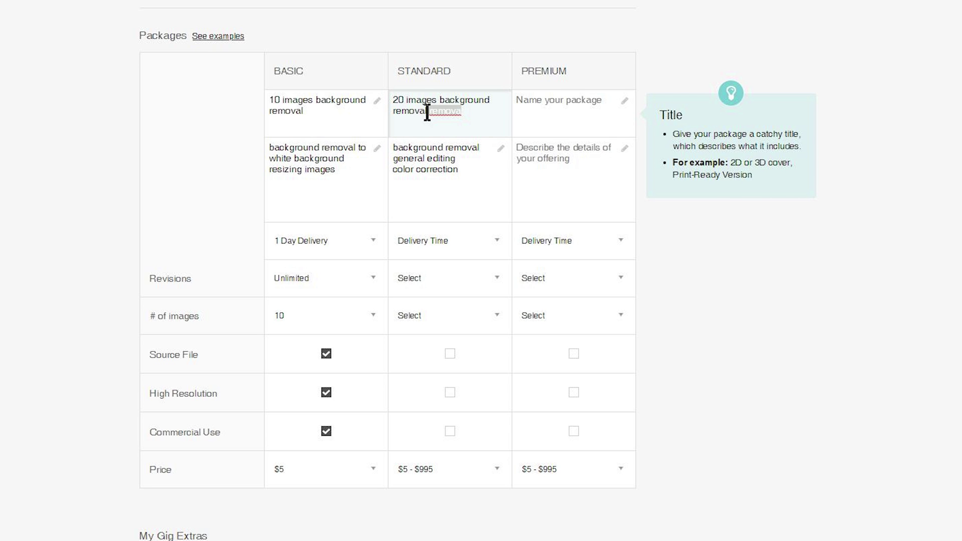
key(BackSpace)
click(394, 99)
text(1 to)
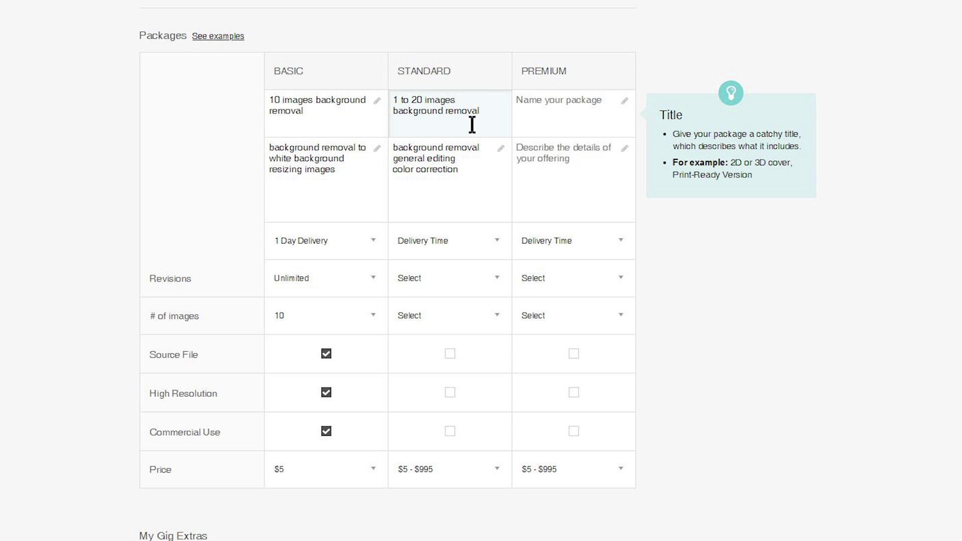
Add "combination" as a new line at the end of the Standard package's description
click(477, 175)
key(Return)
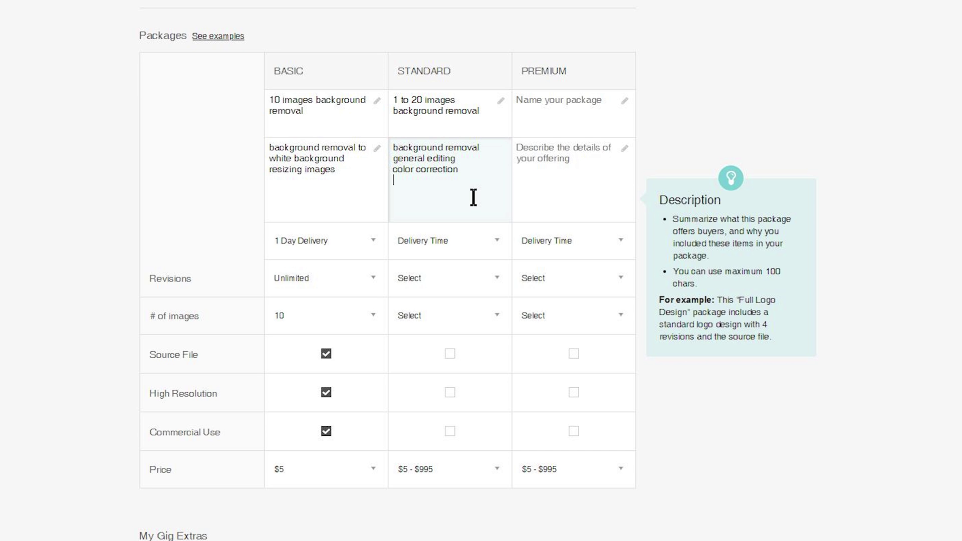
text(combination)
Set the Standard package to 1 Day Delivery with Unlimited revisions
click(446, 240)
click(448, 238)
click(455, 278)
scroll(455, 316, down, 3)
click(457, 408)
Set the Standard package's number of images to UNLIMITED and include Source File, High Resolution and Commercial Use
click(456, 315)
mouse_move(505, 328)
mouse_down()
mouse_move(498, 430)
mouse_move(461, 417)
mouse_move(492, 340)
mouse_up()
scroll(493, 325, up, 2)
scroll(488, 401, down, 5)
click(467, 445)
click(464, 323)
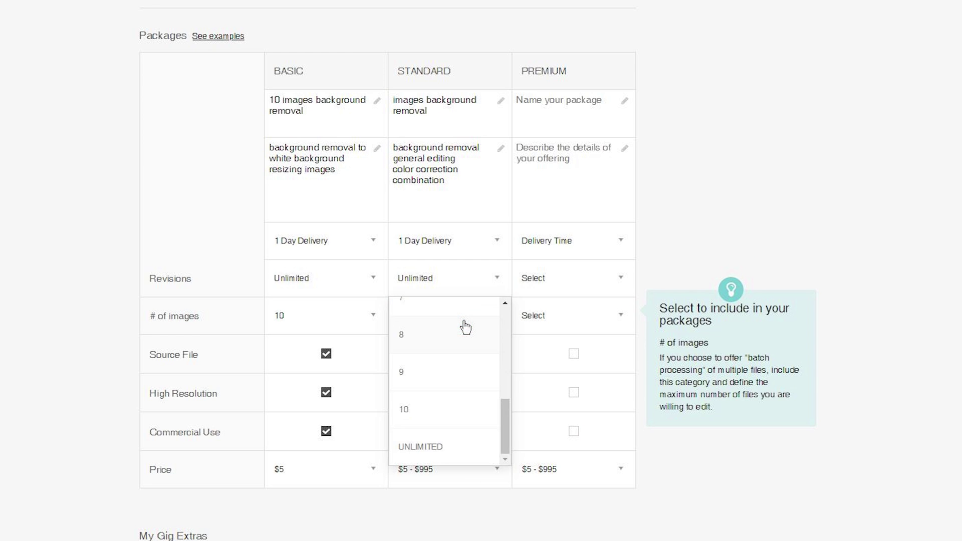
Set the Standard package's price to $30
click(499, 471)
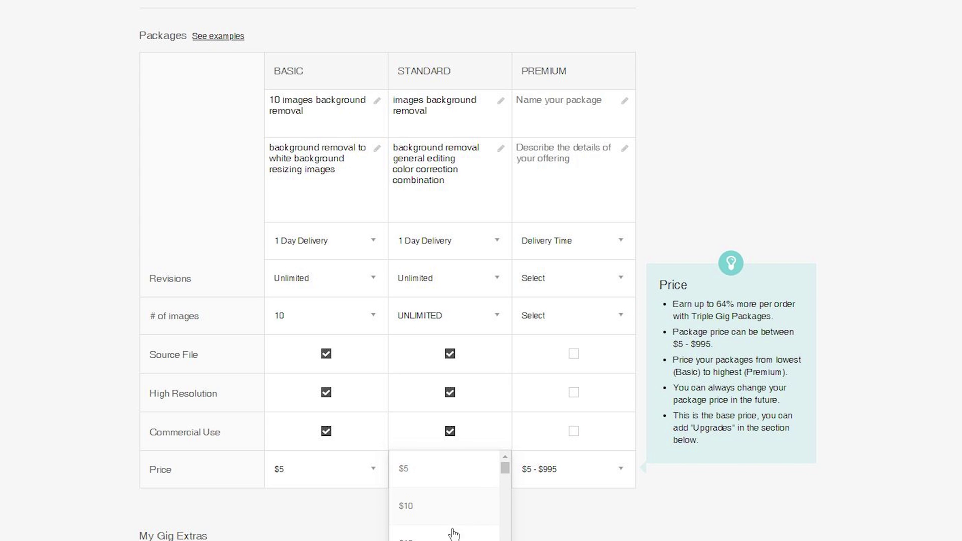
scroll(453, 531, down, 2)
click(426, 513)
Change the Standard package's name to "20 images background removal" and open the Premium package's name for editing
click(399, 96)
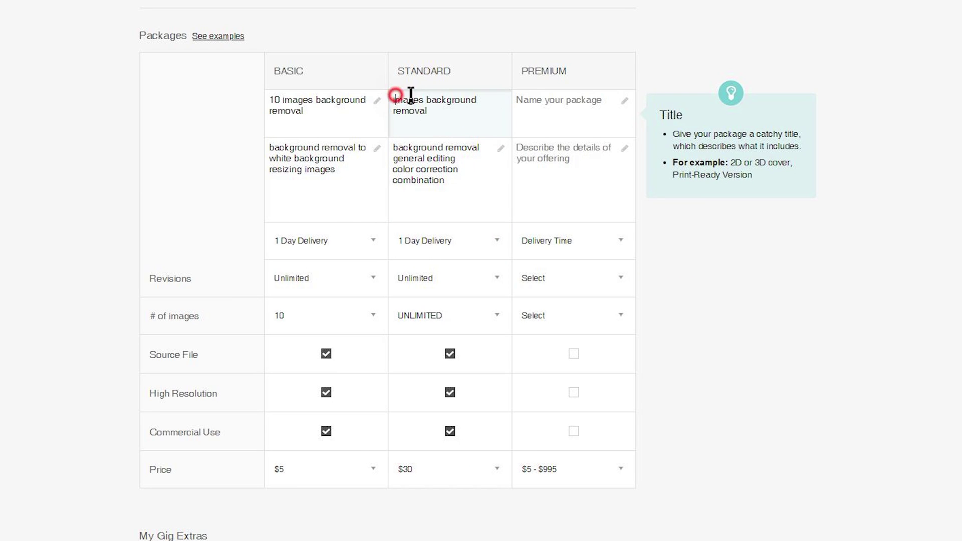
text(10 )
text(20)
click(542, 111)
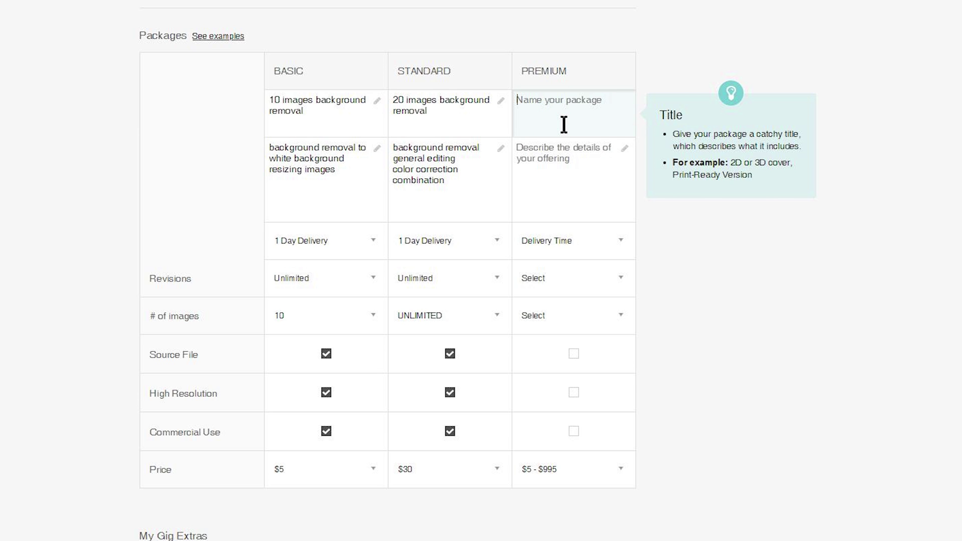
Name the Premium package "50 images background removal" and copy the Standard package's description into its description
triple_click(440, 105)
key(ctrl+c)
click(561, 119)
key(ctrl+v)
triple_click(451, 187)
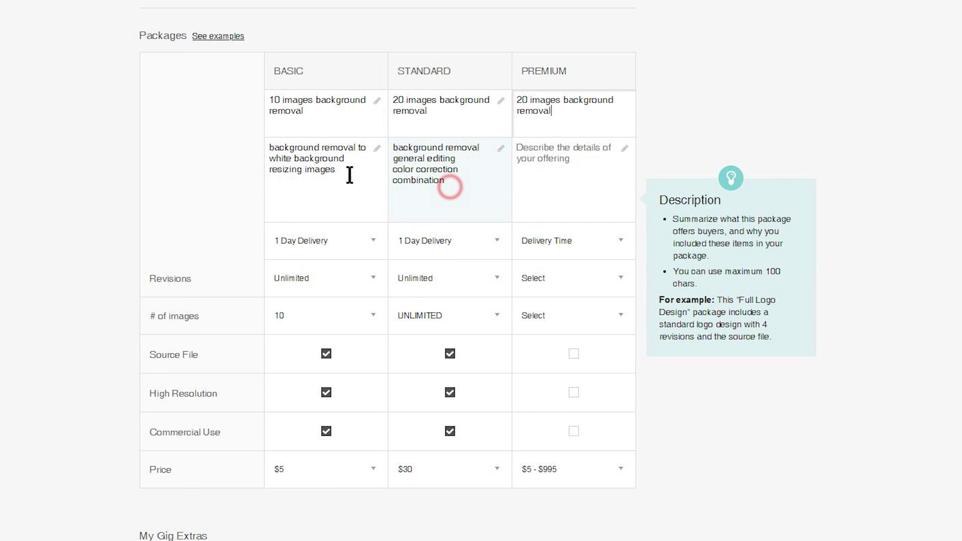
click(567, 180)
text(background removal general editing color correction combination)
text(5)
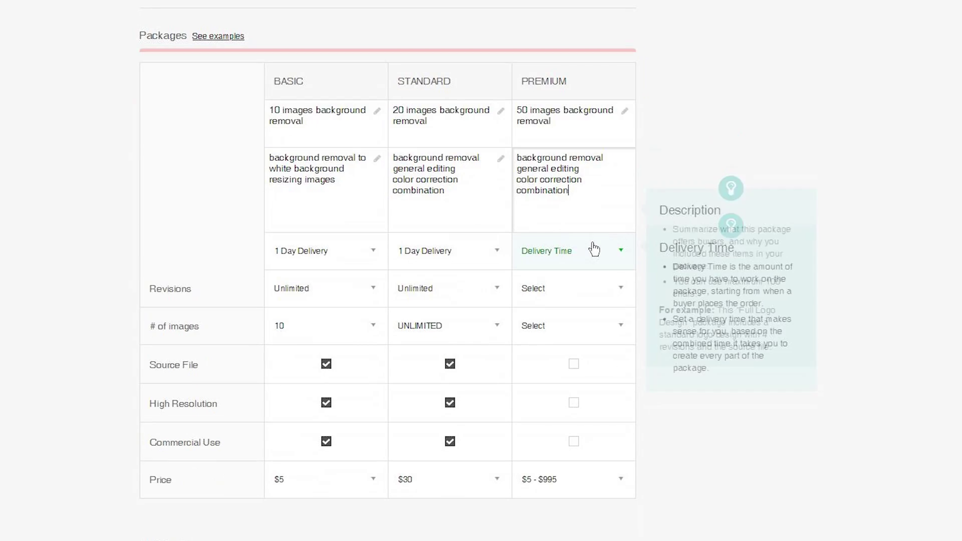
Replace the last line of the Premium package's description with "Image manipulation at advance level."
click(593, 248)
text(age man)
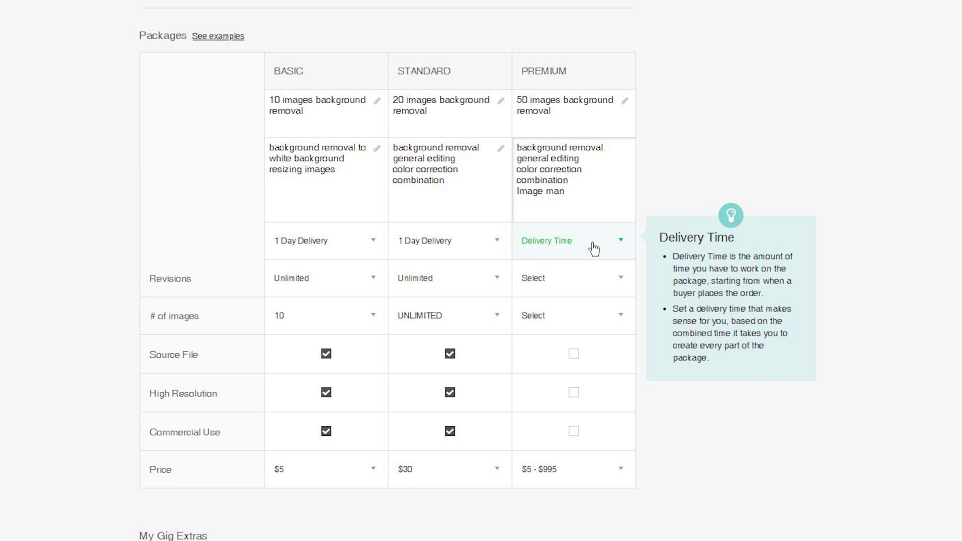
text(ipulation)
click(587, 208)
key(Return)
text(advance level.)
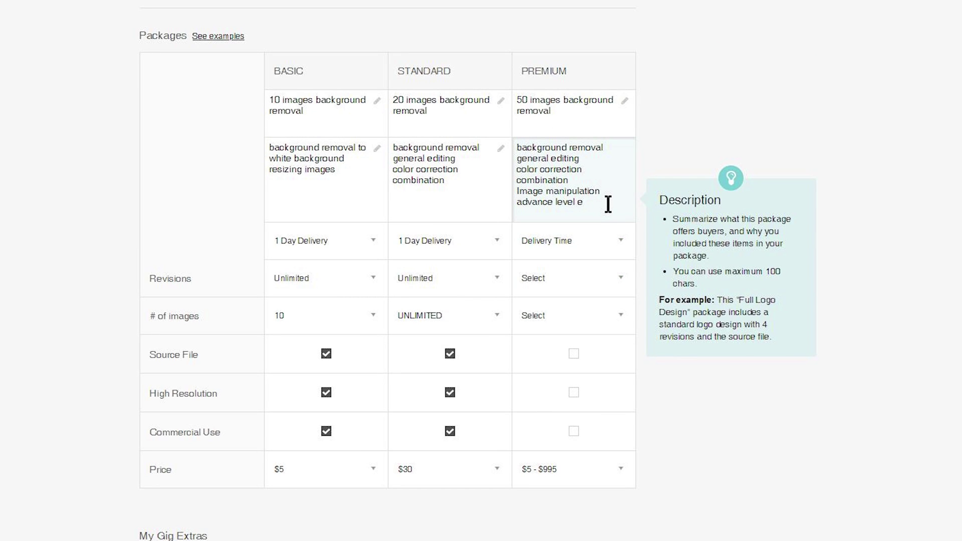
Set the Premium package to 2 Days Delivery with Unlimited revisions
click(609, 243)
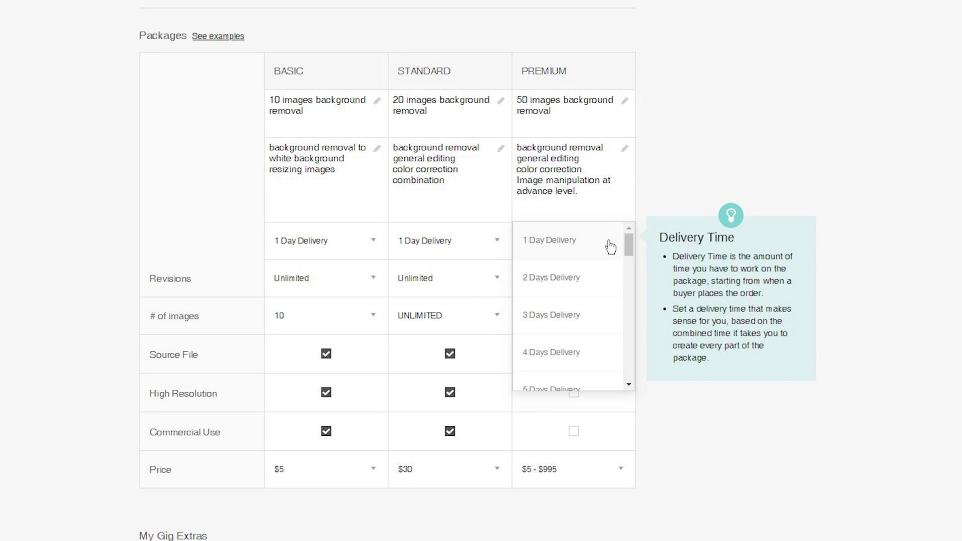
click(567, 293)
click(572, 279)
drag(628, 289, 624, 417)
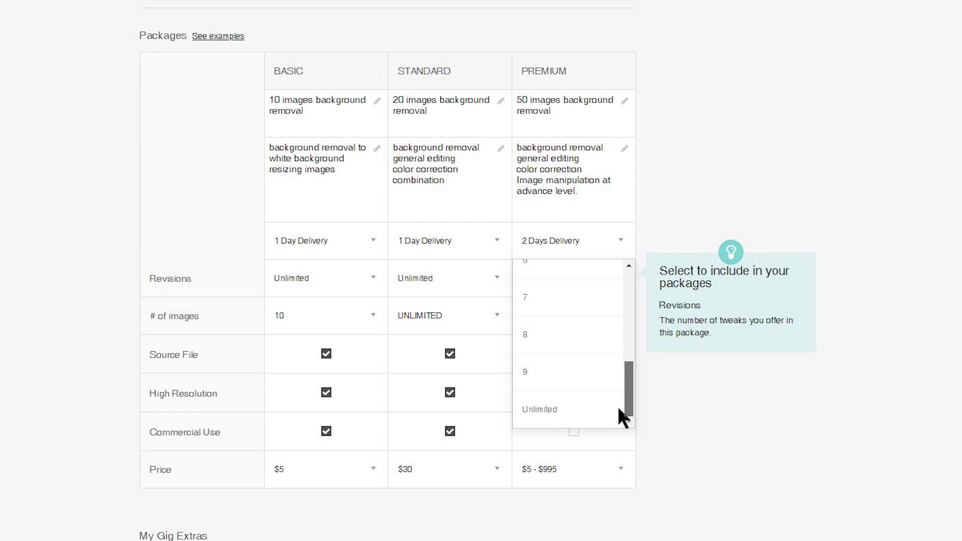
click(551, 410)
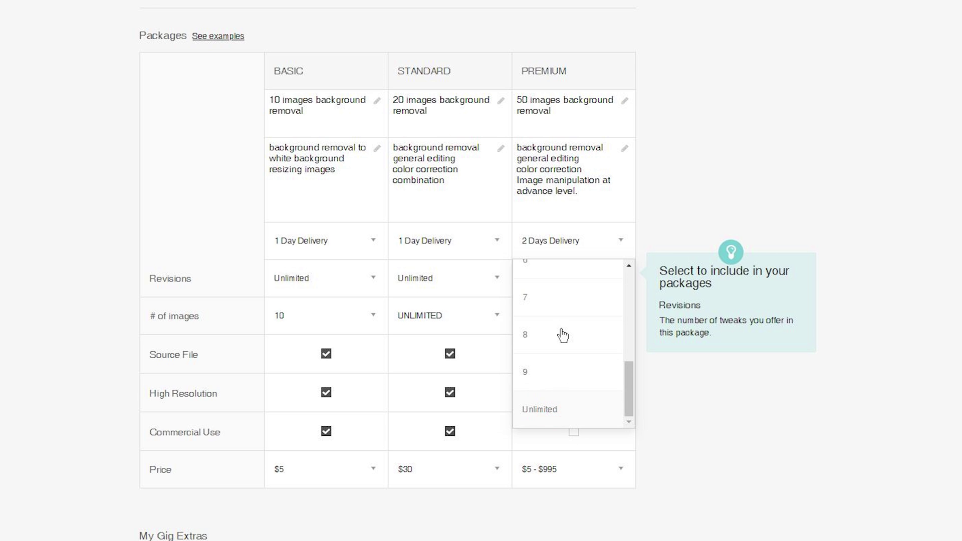
Set the Premium package's number of images to UNLIMITED and include Source File, High Resolution and Commercial Use
click(572, 324)
drag(629, 334, 629, 431)
click(574, 443)
click(574, 353)
click(574, 393)
click(574, 431)
Enable the Extra fast delivery gig extra and offer Basic delivery in 1 DAY for an extra $5
scroll(163, 322, down, 5)
click(155, 300)
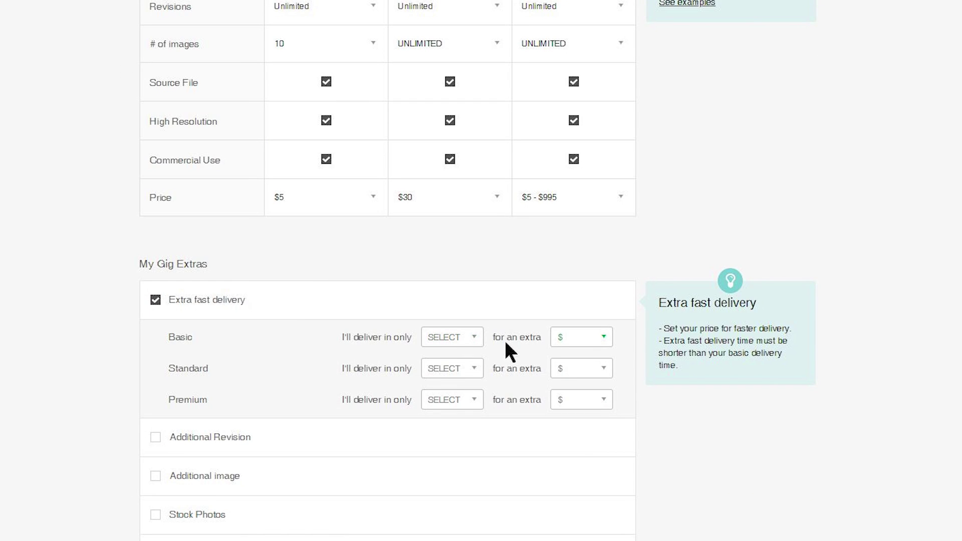
click(587, 338)
click(580, 370)
click(459, 332)
click(462, 371)
Set extra fast delivery to 1 DAY for an extra $10 on Standard and 1 DAY for an extra $20 on Premium
click(460, 367)
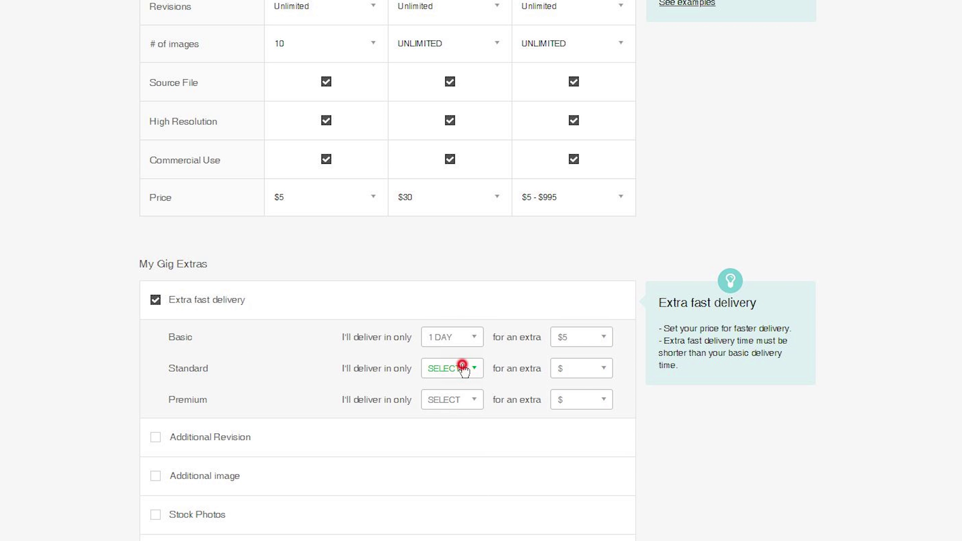
click(450, 400)
click(565, 368)
click(575, 430)
click(459, 400)
click(448, 431)
click(563, 400)
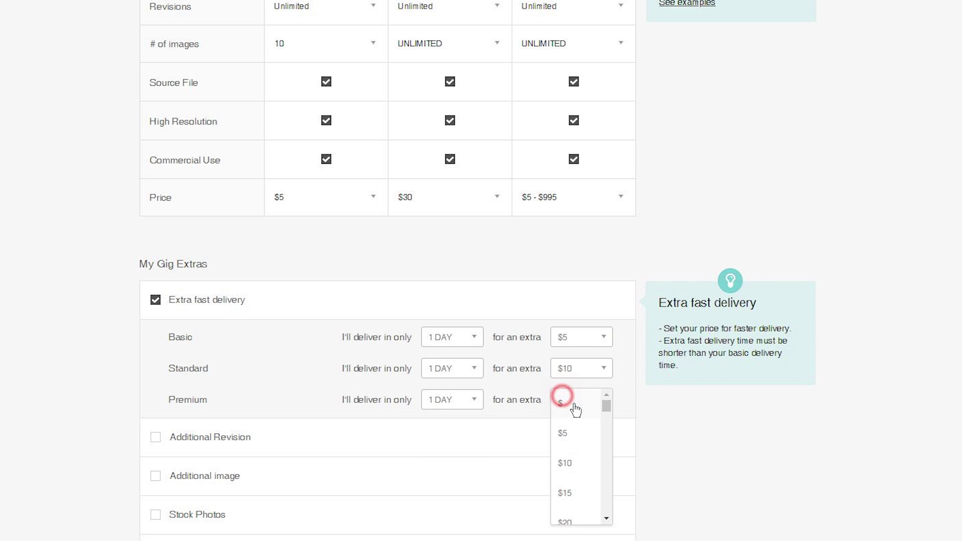
click(576, 517)
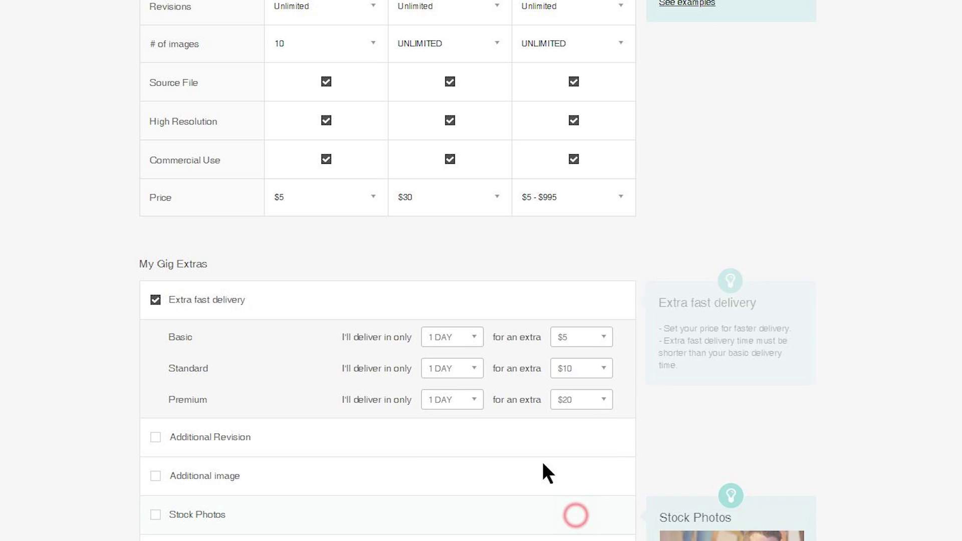
click(156, 438)
click(156, 438)
click(156, 476)
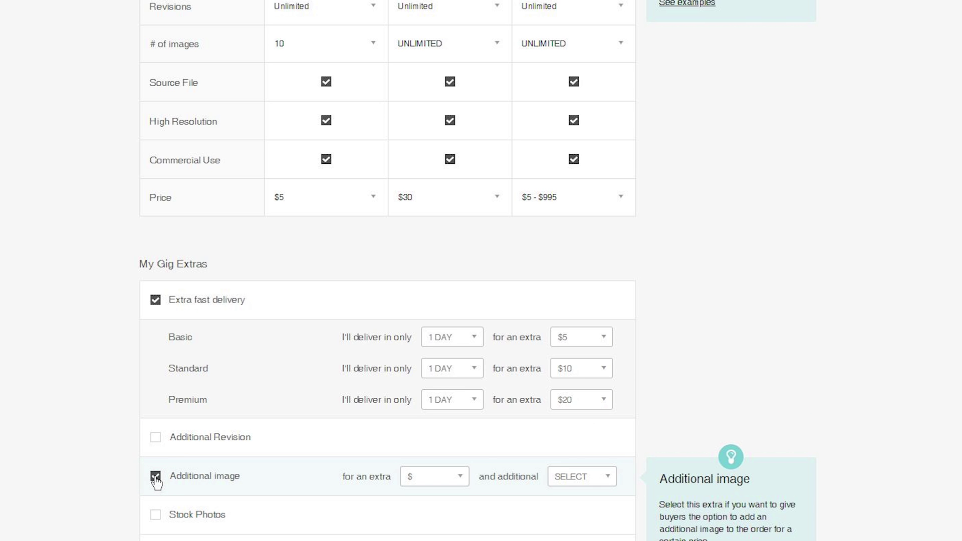
click(155, 477)
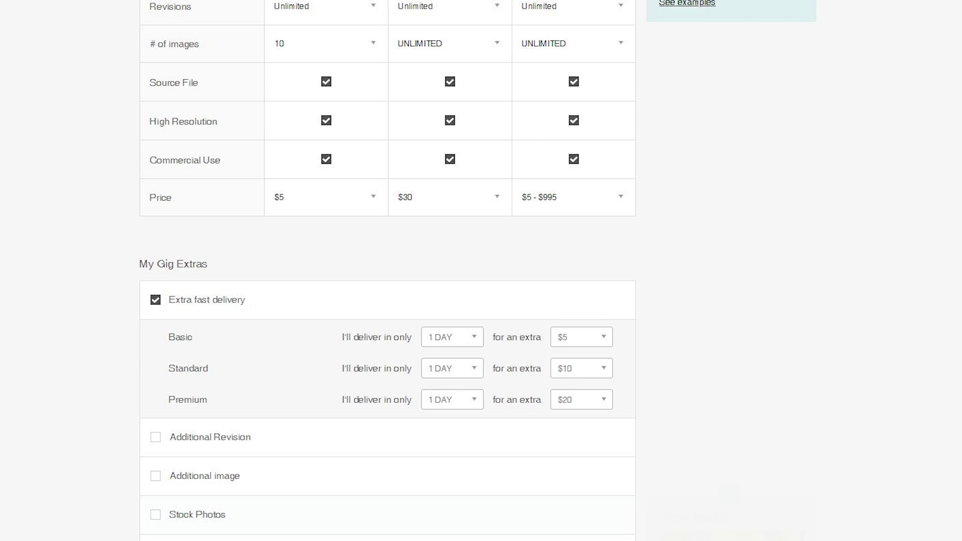
Set the delivery time of the Basic and Standard packages to 2 Days Delivery
scroll(270, 181, up, 6)
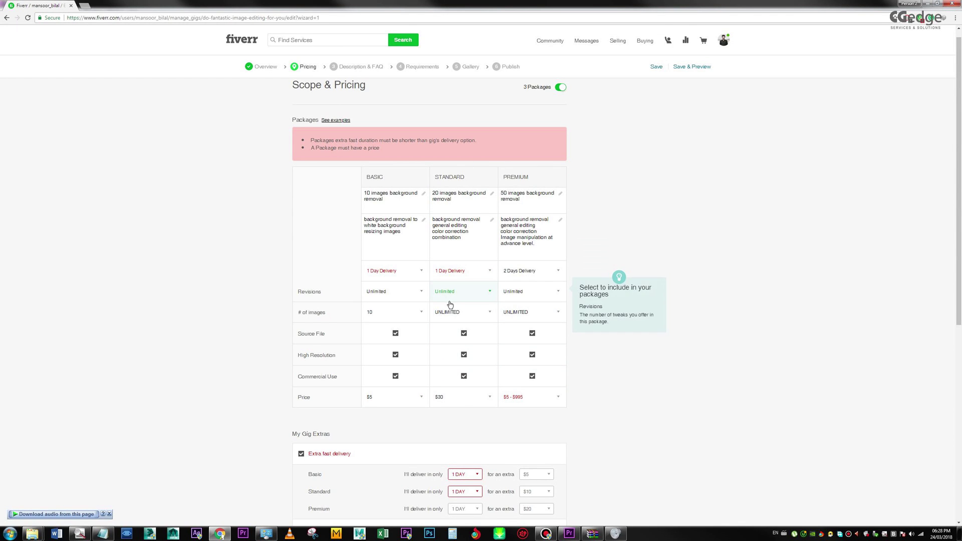
scroll(395, 282, down, 5)
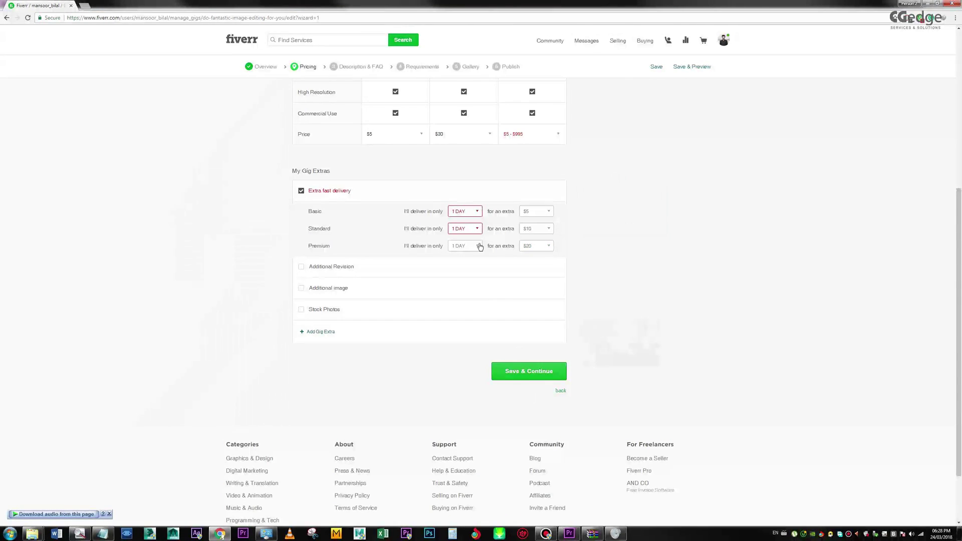
scroll(344, 166, up, 5)
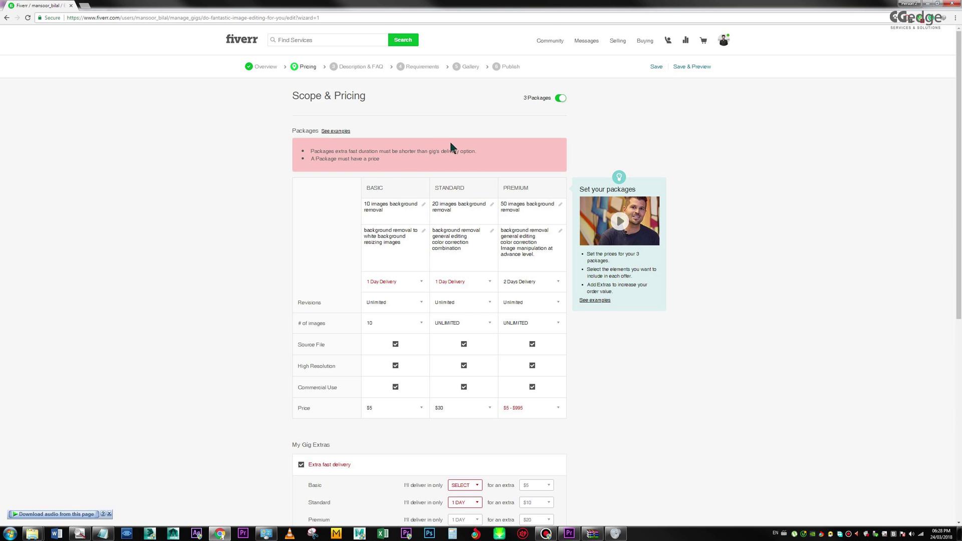
click(396, 267)
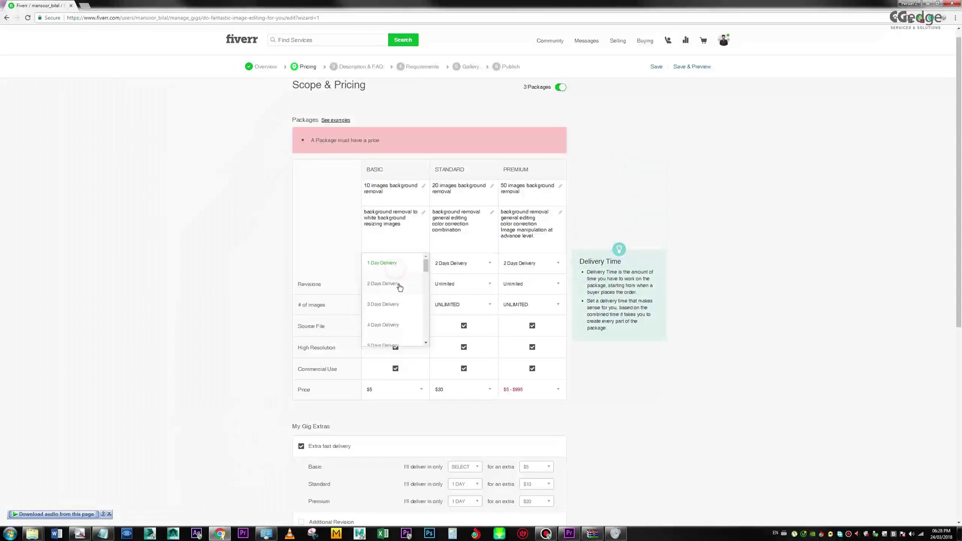
click(399, 284)
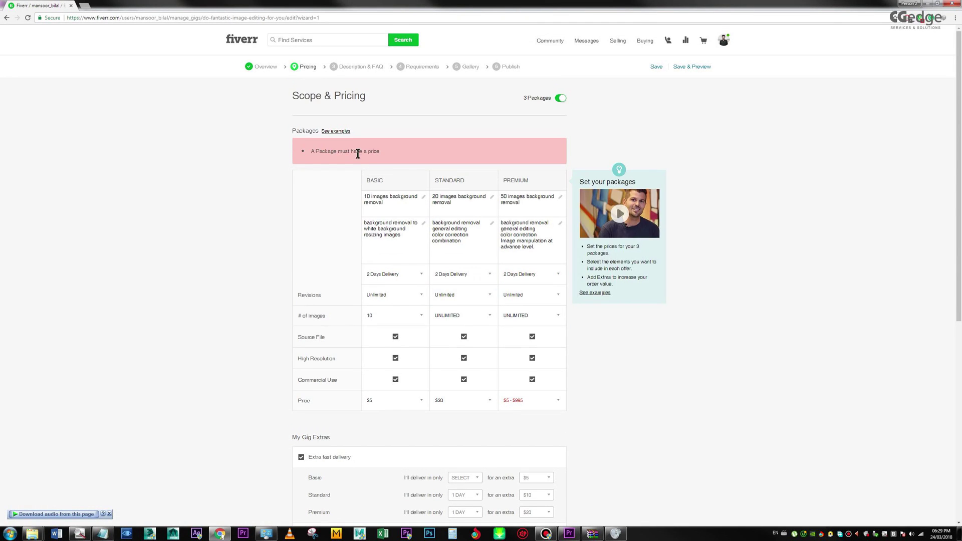
Try 1 Day Delivery again for the Standard and Basic packages
scroll(370, 156, down, 2)
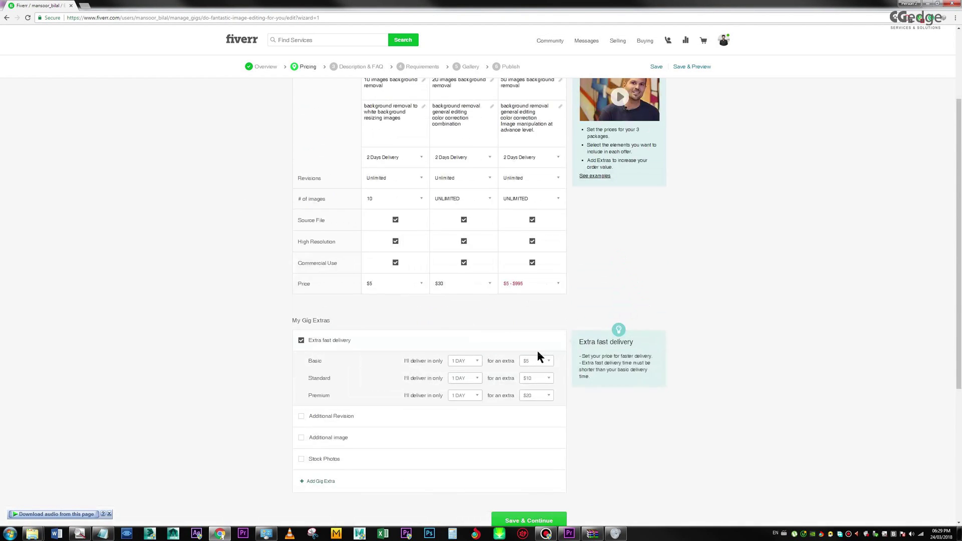
scroll(527, 346, up, 2)
click(460, 233)
click(452, 232)
click(396, 271)
click(398, 271)
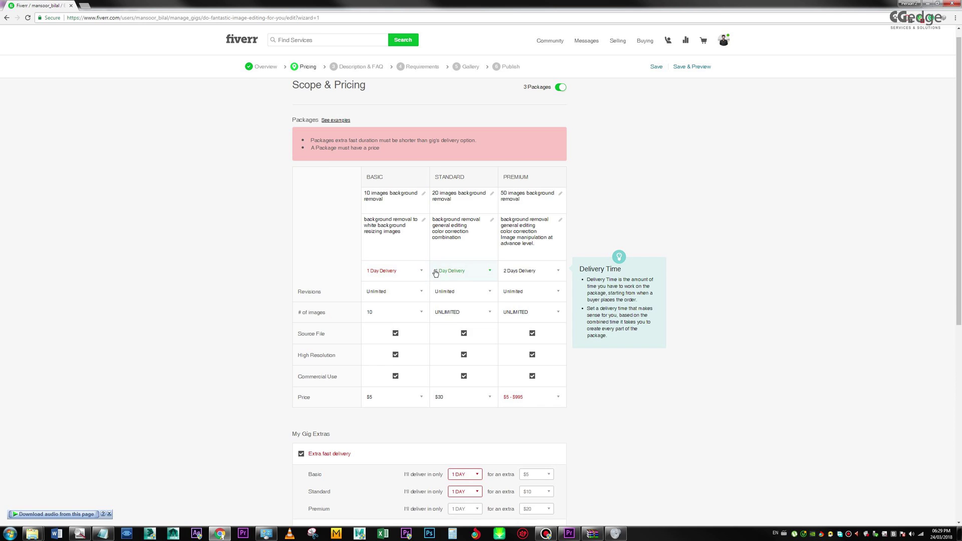
Set the Premium package's price to $110 and save the pricing section to continue
click(544, 392)
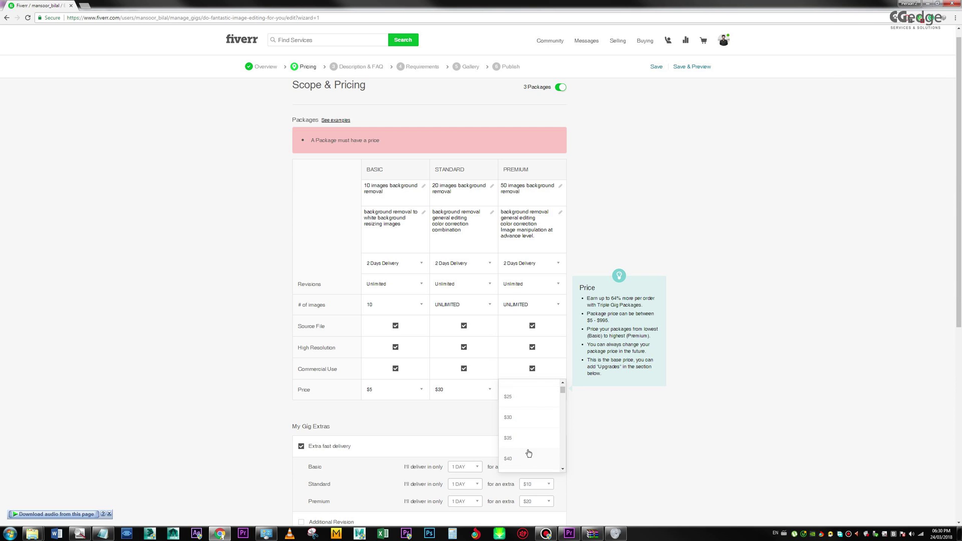
scroll(532, 447, down, 2)
scroll(530, 450, down, 3)
scroll(527, 443, down, 1)
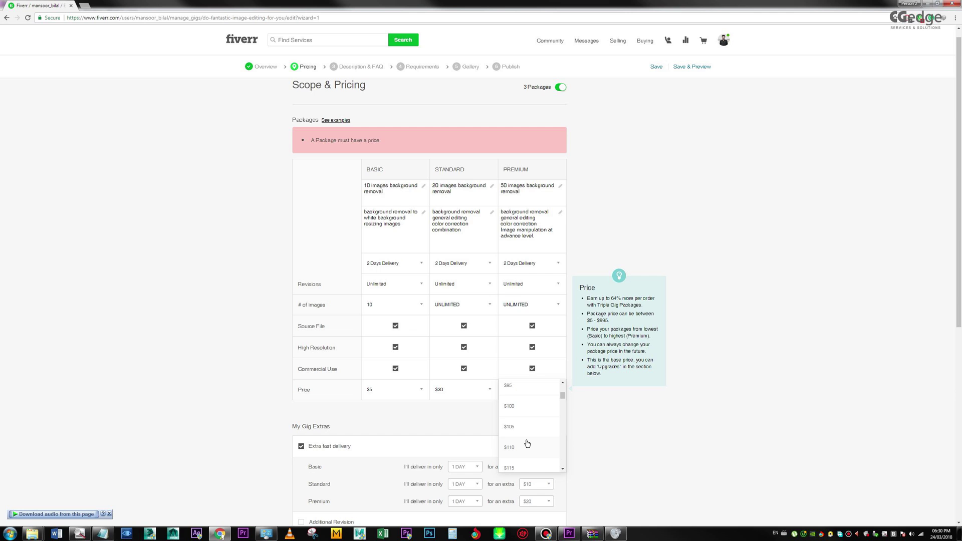
click(526, 447)
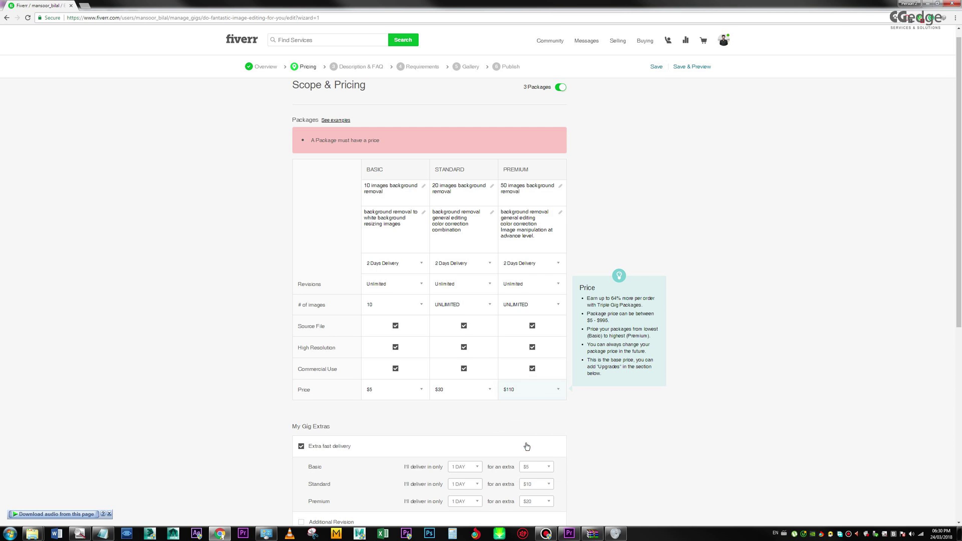
scroll(527, 446, down, 4)
click(528, 444)
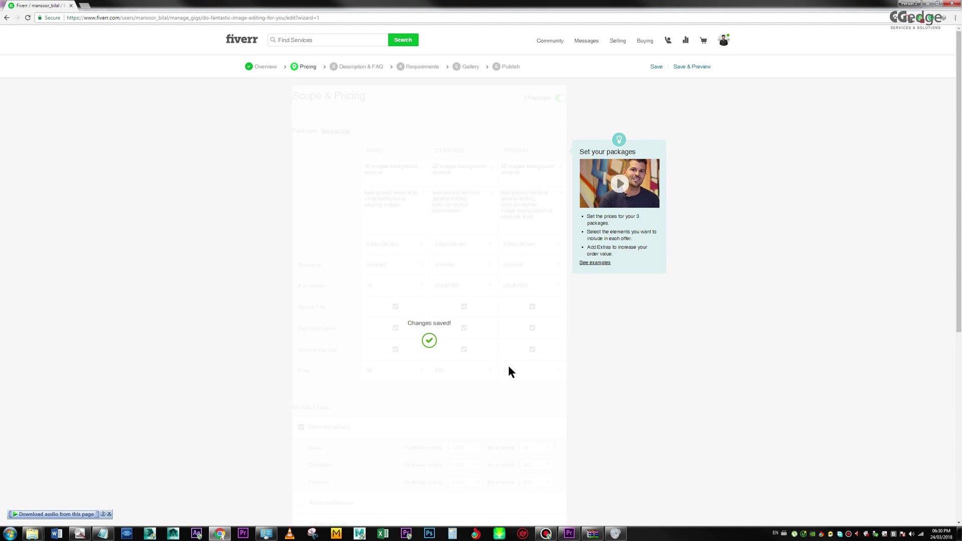